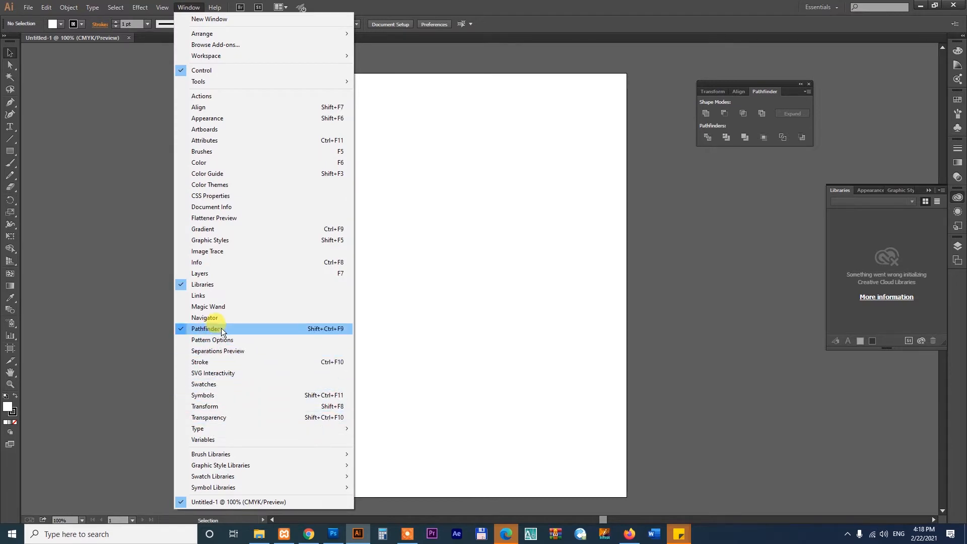
Move the floating Pathfinder panel slightly farther away from the artboard
left_click(777, 85)
left_click_drag(776, 84, 786, 85)
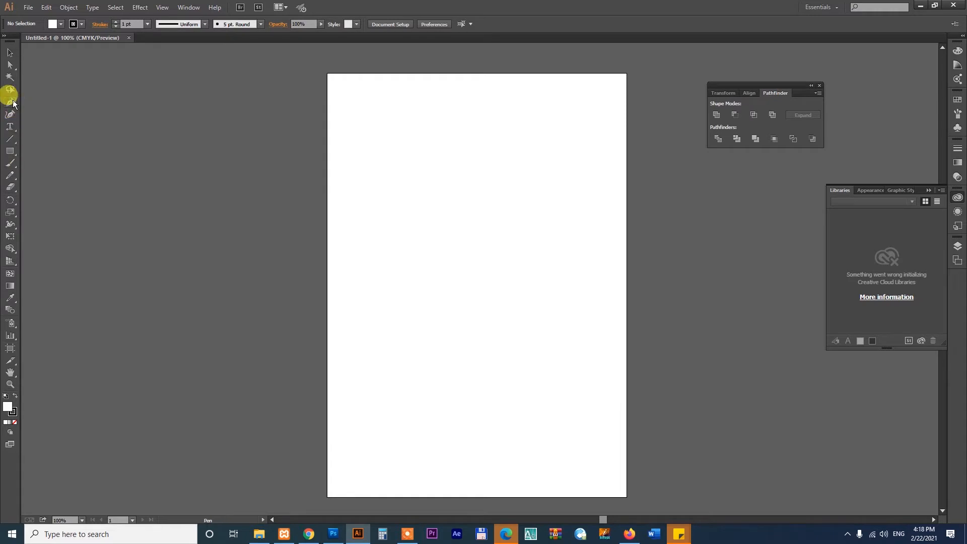
left_click(13, 103)
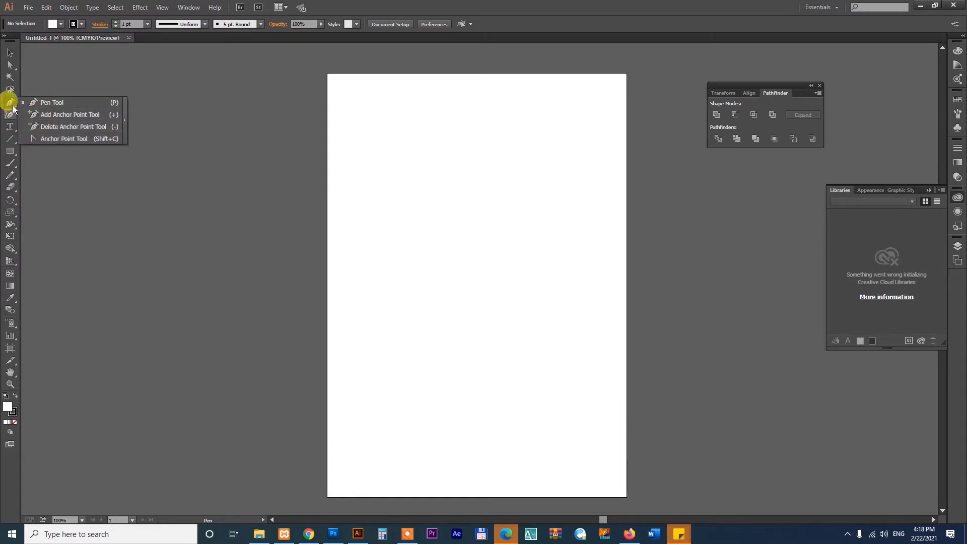
left_click(13, 104)
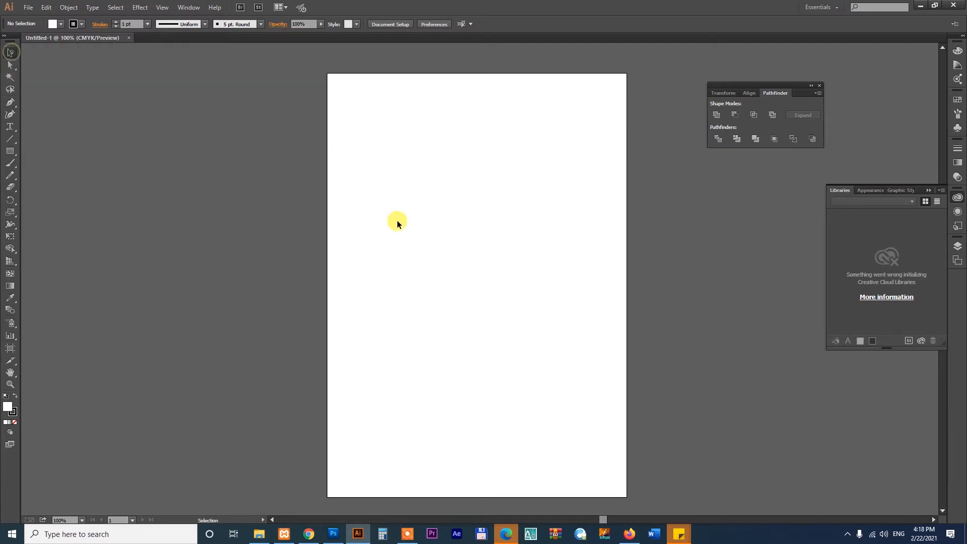
Switch to Chrome and search Google Images for "vehicle wrap design" in a new tab
left_click(308, 534)
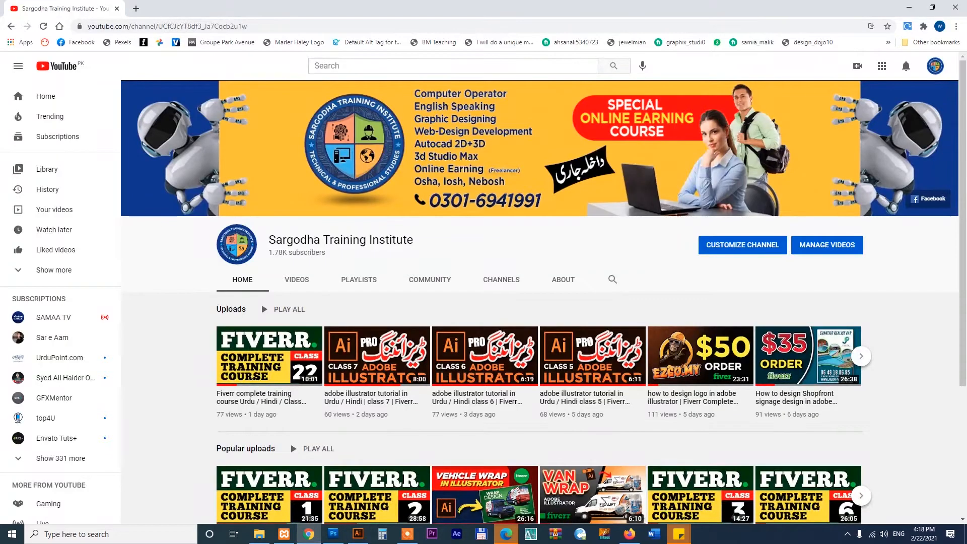
left_click(135, 9)
left_click(146, 23)
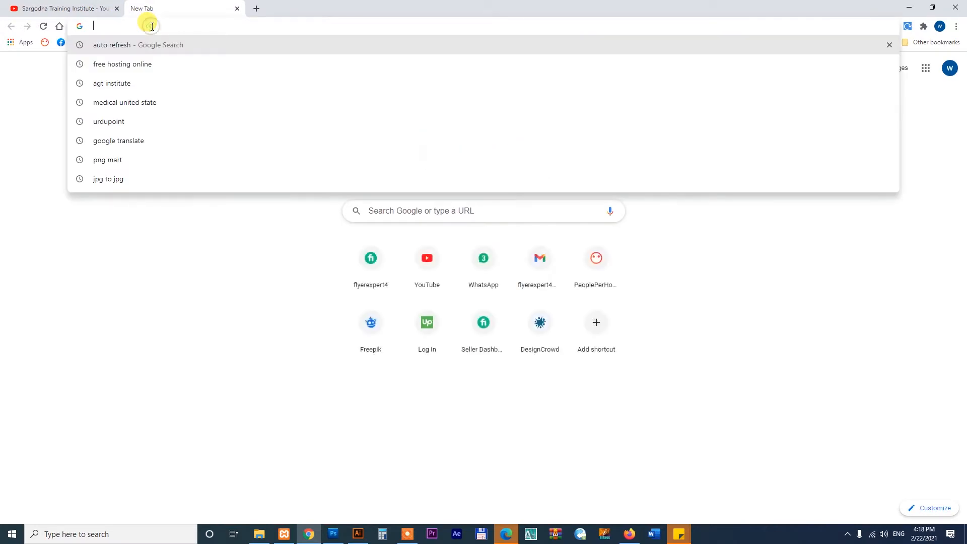
type("vehicle wrap ")
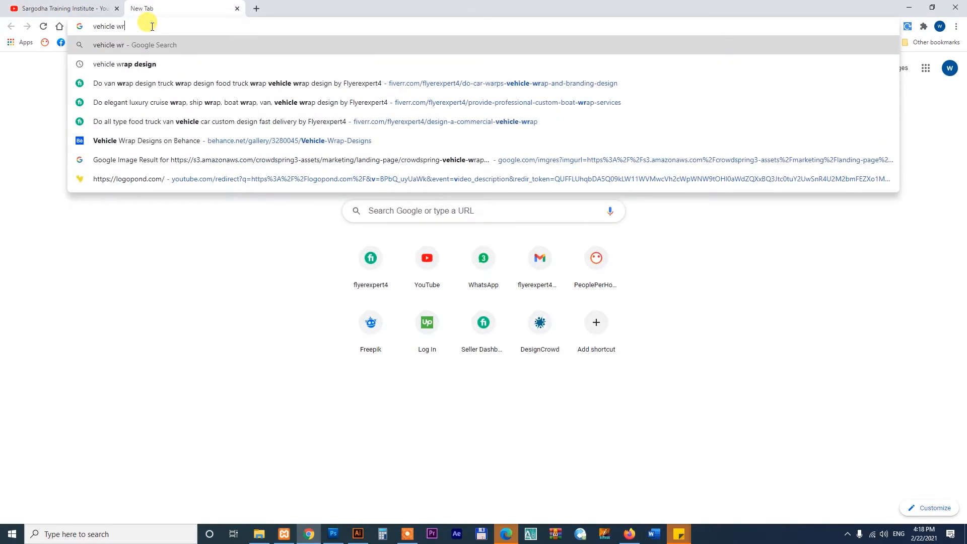
type("design")
key("Return")
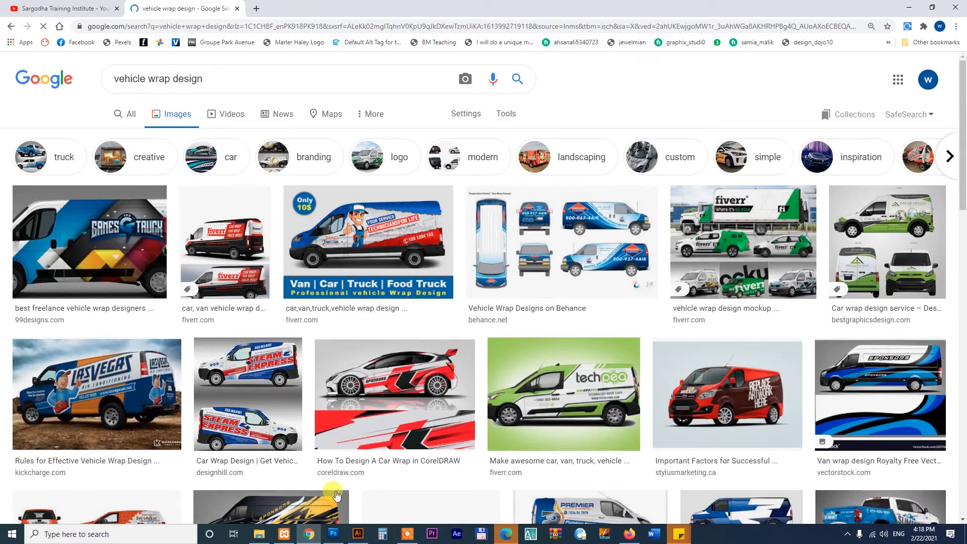
left_click(358, 534)
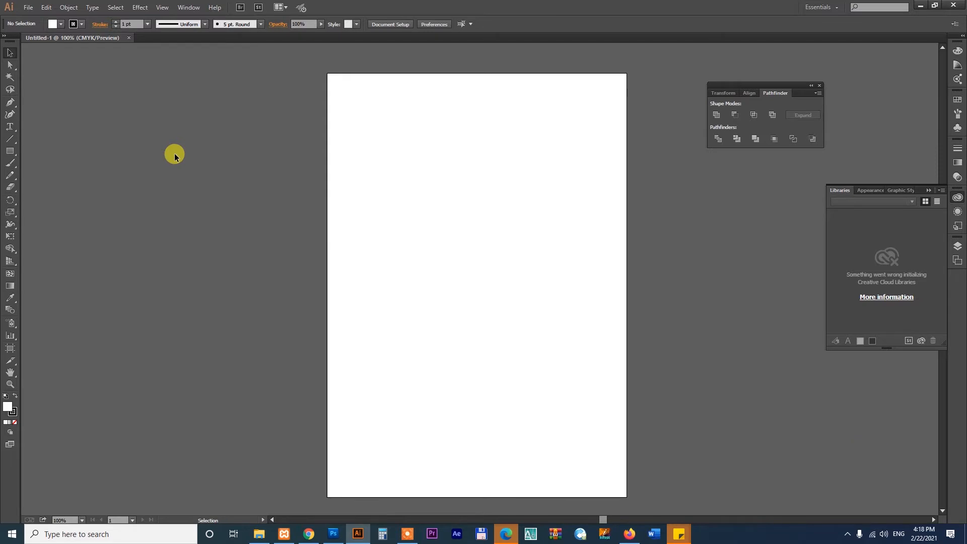
left_click(309, 533)
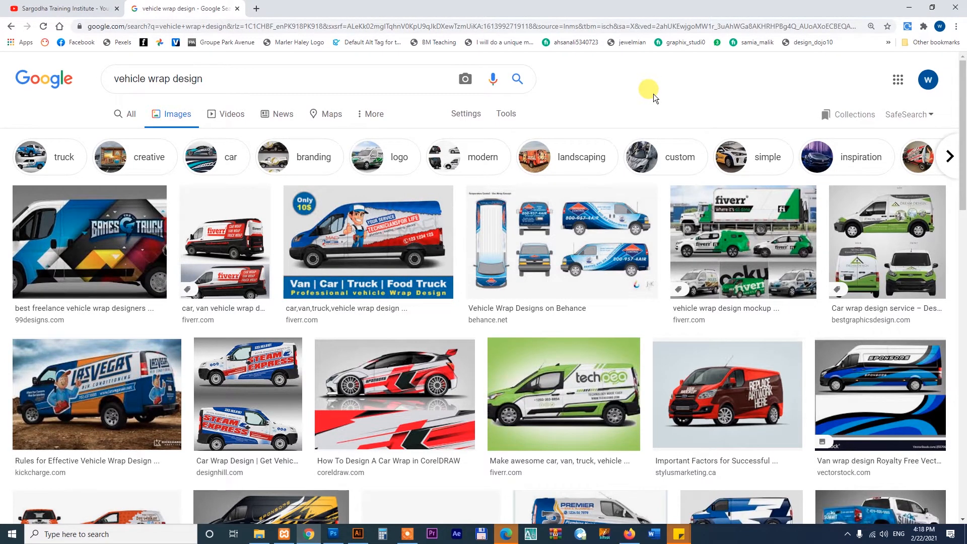
Browse the vehicle wrap image results and open the preview of the white G.O. Electrical van design from freelancer.com
scroll(542, 222, "down", 1)
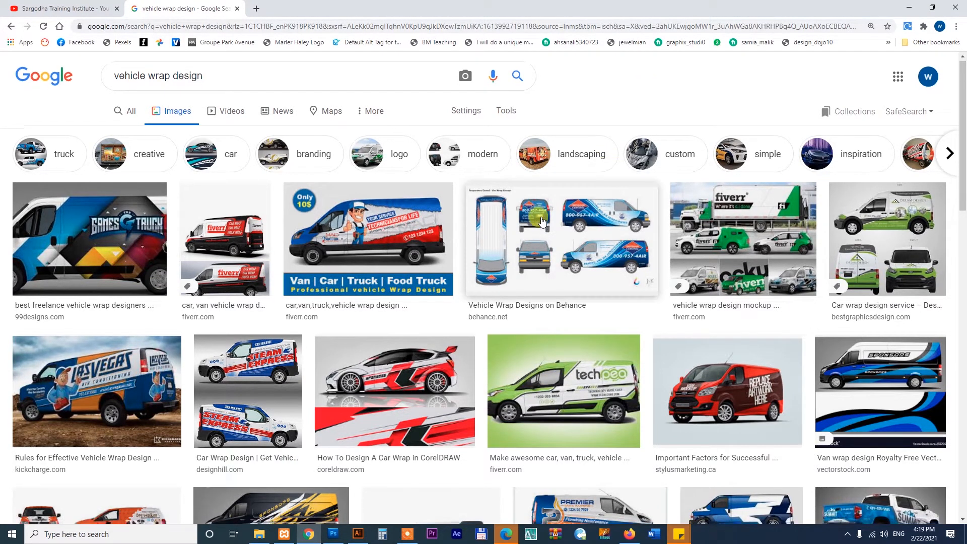
scroll(541, 222, "down", 5)
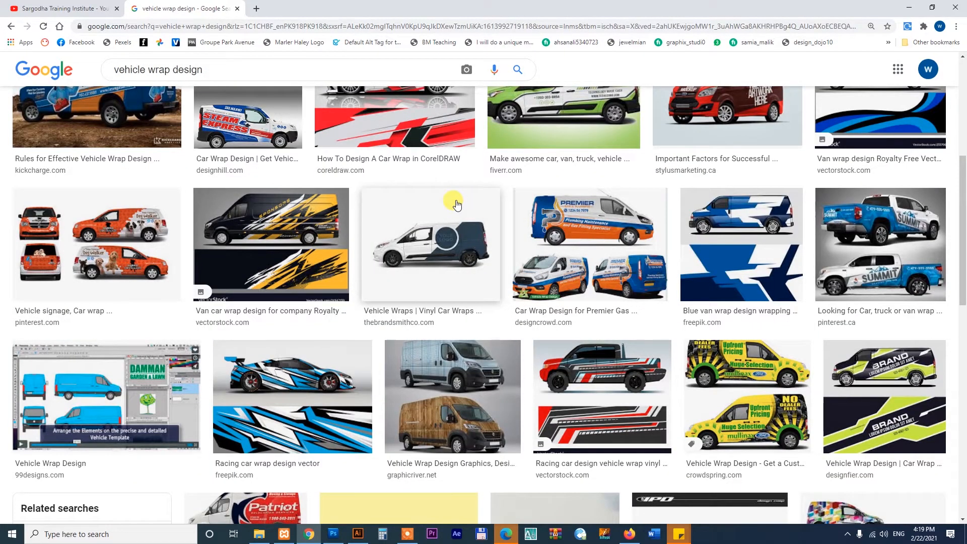
scroll(456, 204, "down", 4)
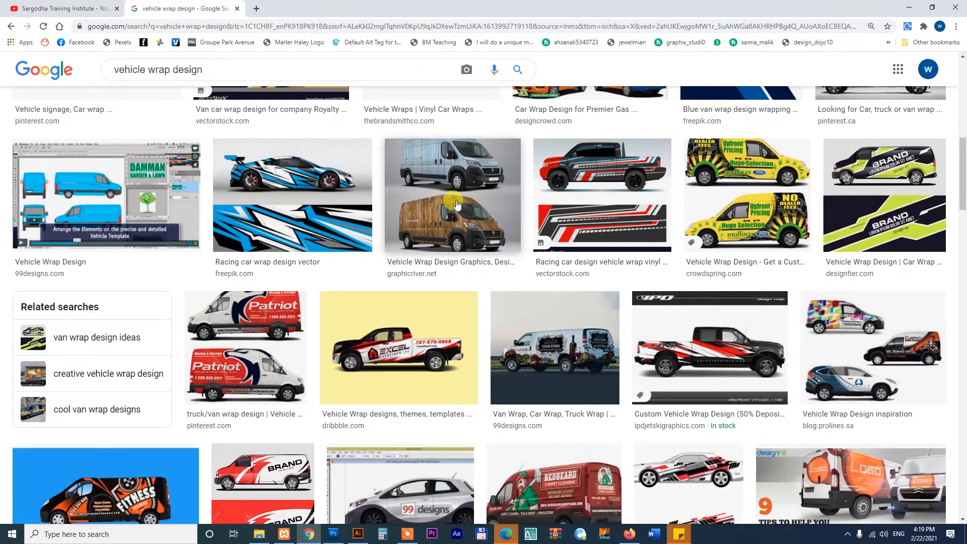
scroll(457, 203, "down", 5)
scroll(456, 204, "down", 5)
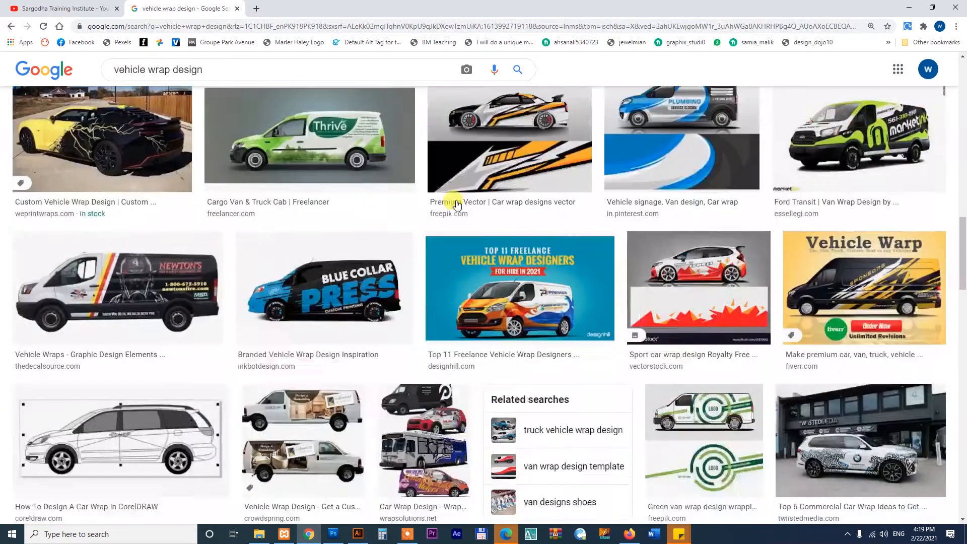
scroll(456, 203, "down", 5)
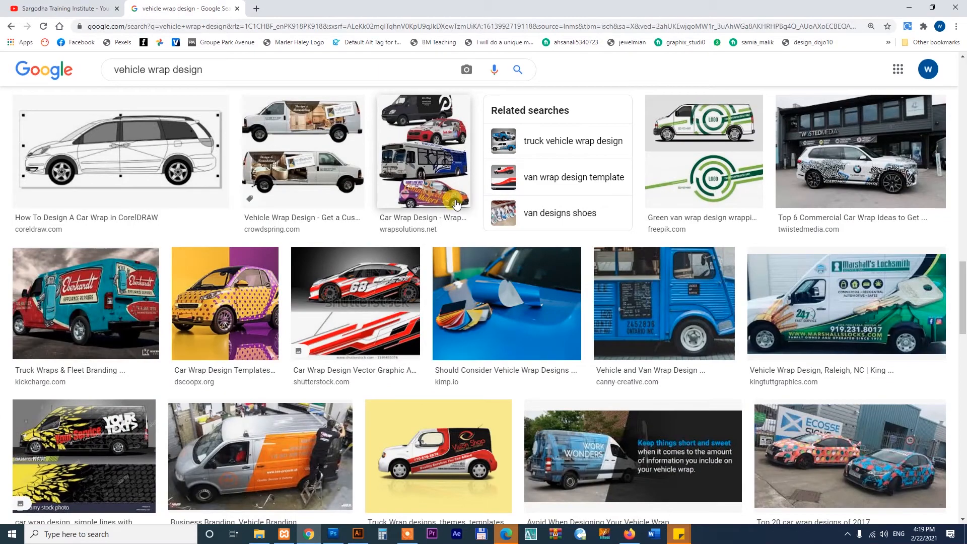
scroll(456, 203, "down", 6)
scroll(456, 203, "down", 3)
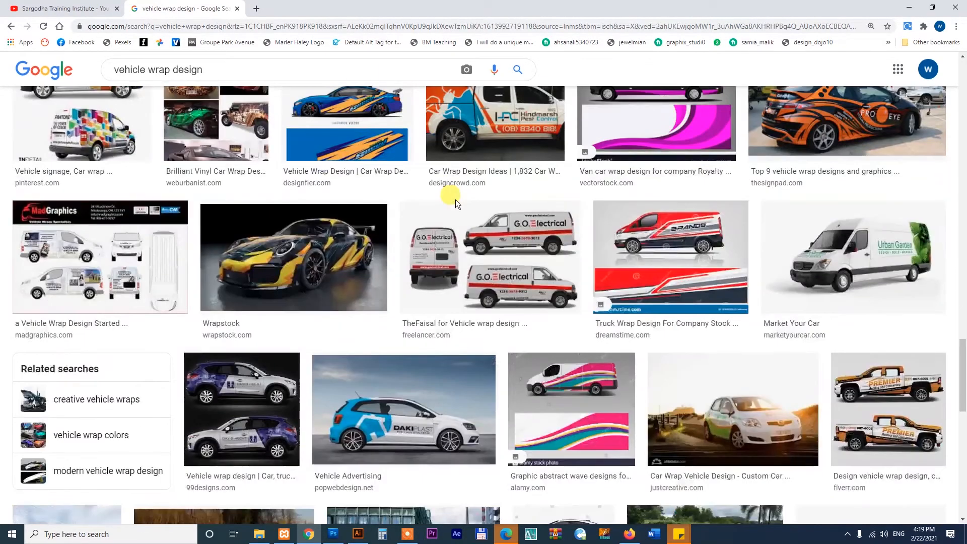
left_click(488, 250)
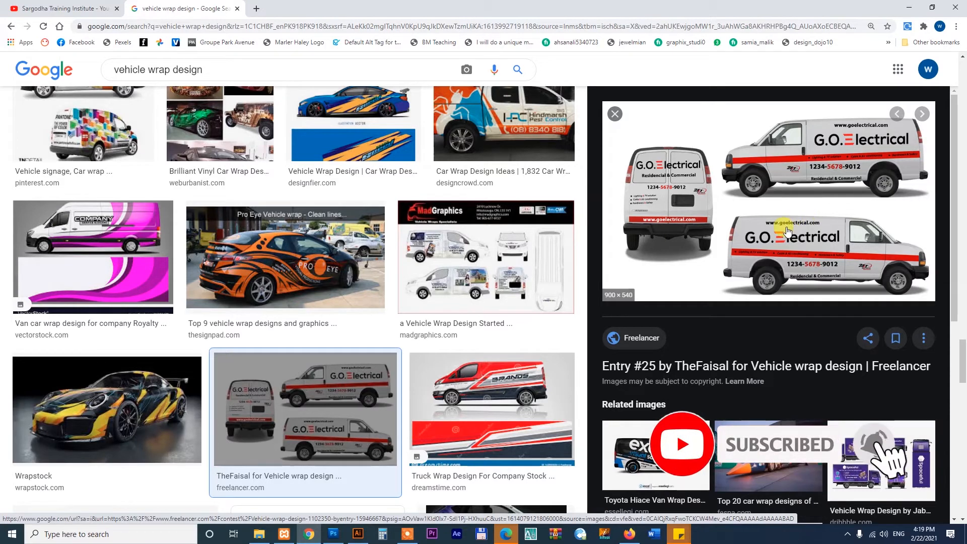
Start saving the previewed van image and go to the illustrator course folder inside youtube data on Local Disk (F:)
right_click(736, 202)
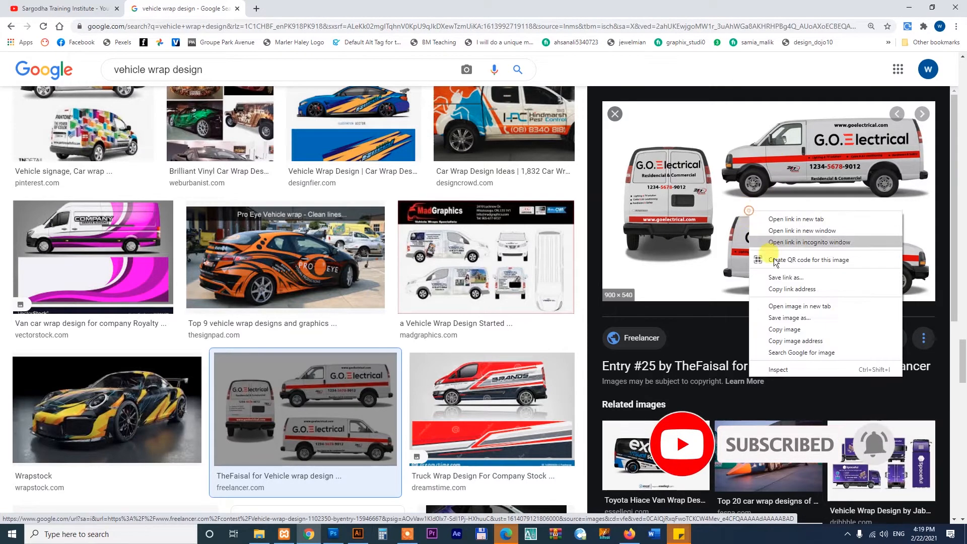
left_click(788, 319)
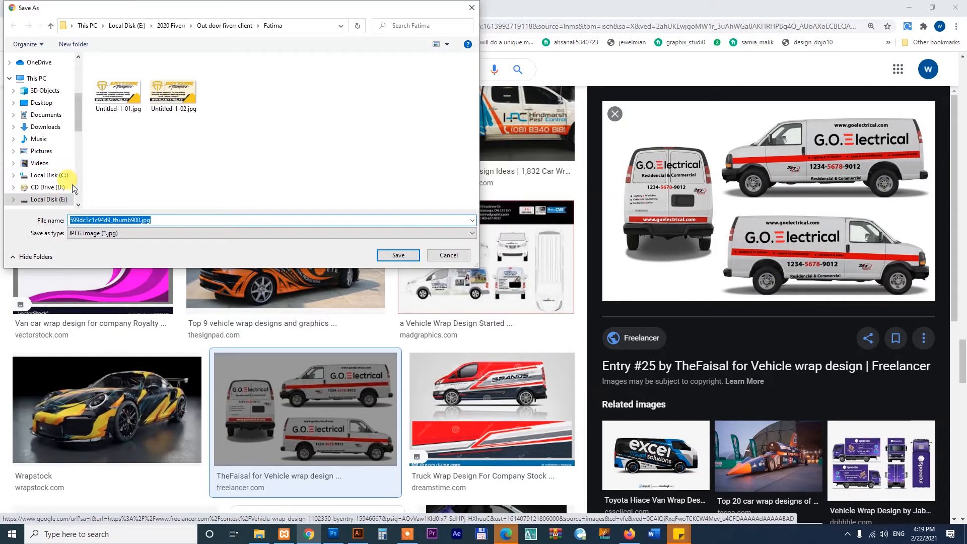
left_click(43, 201)
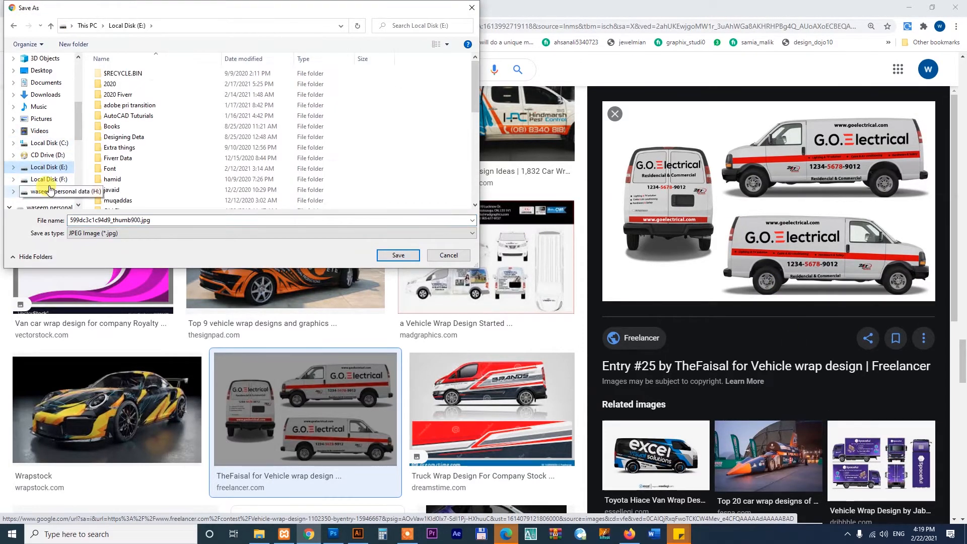
left_click(48, 179)
double_click(146, 190)
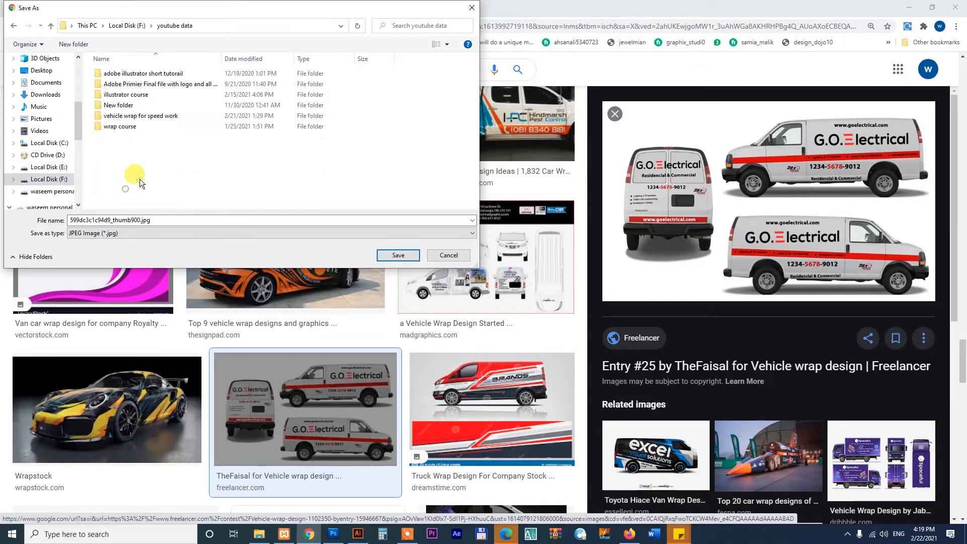
double_click(135, 96)
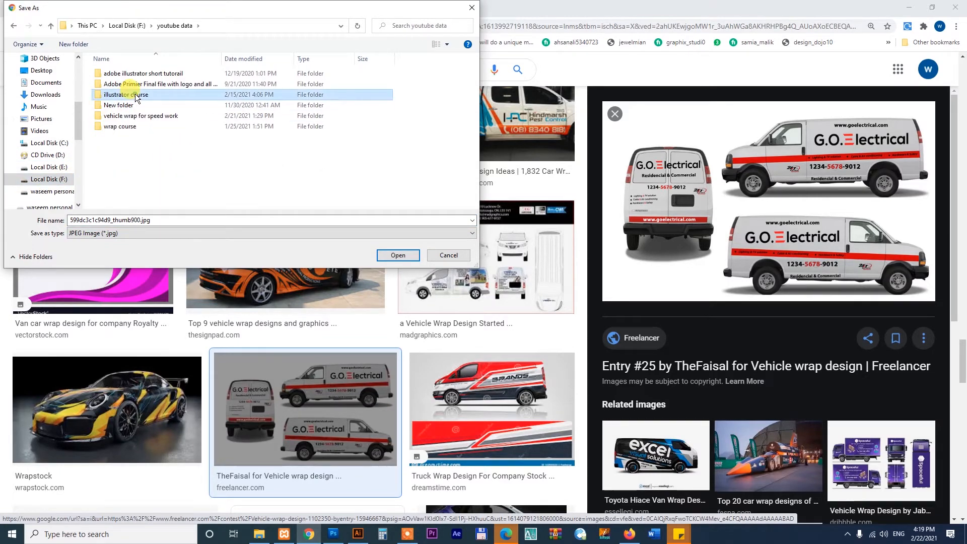
Create a folder named "wrap design" and save the van image in it as a JPEG
left_click(74, 44)
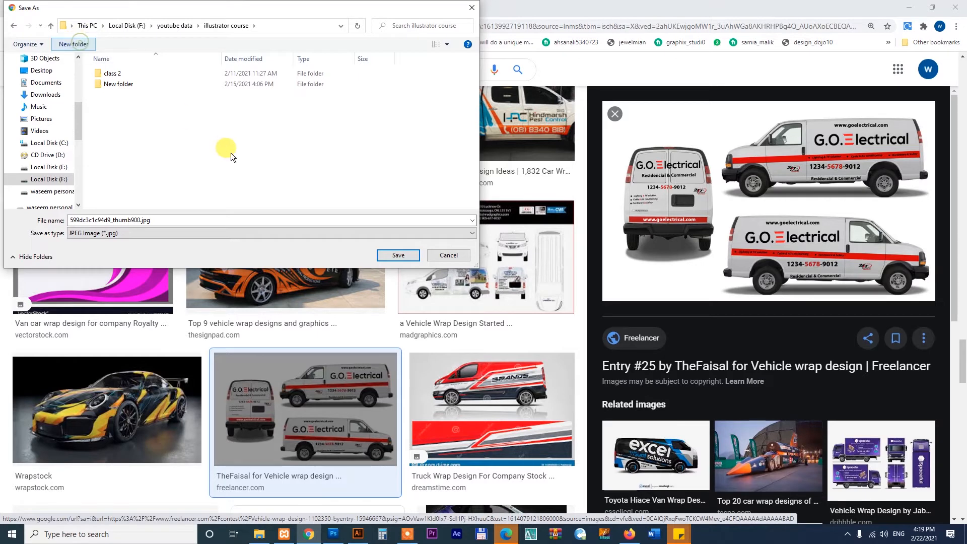
type("wrap design")
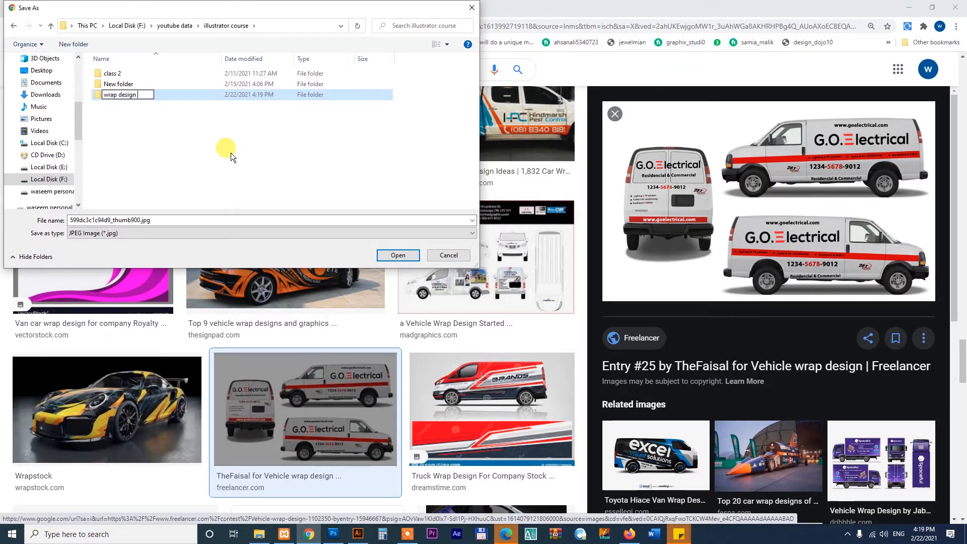
key("Return")
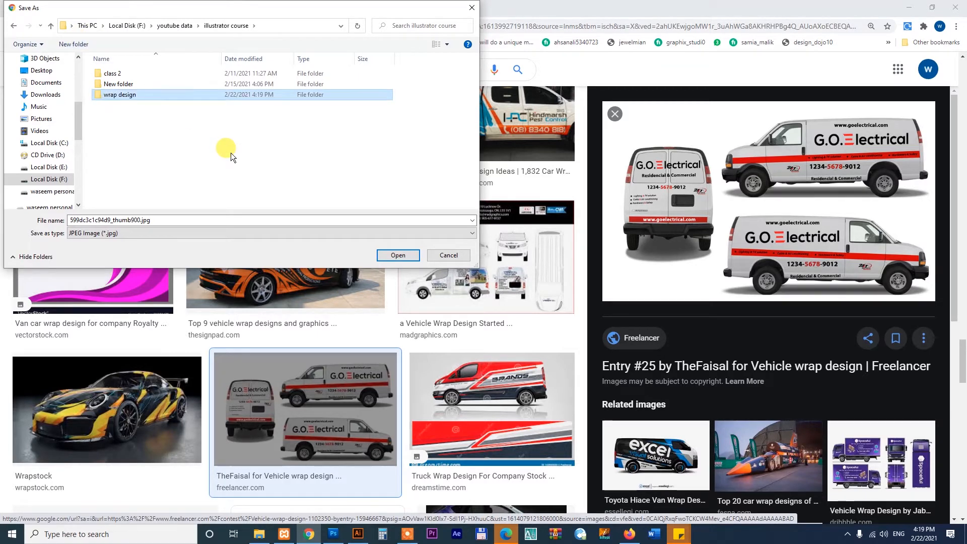
key("Return")
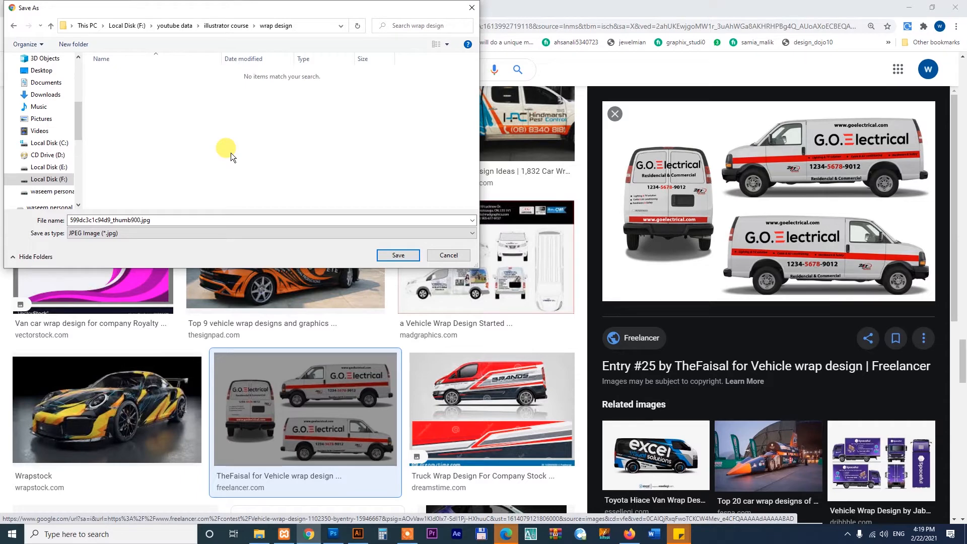
left_click(398, 255)
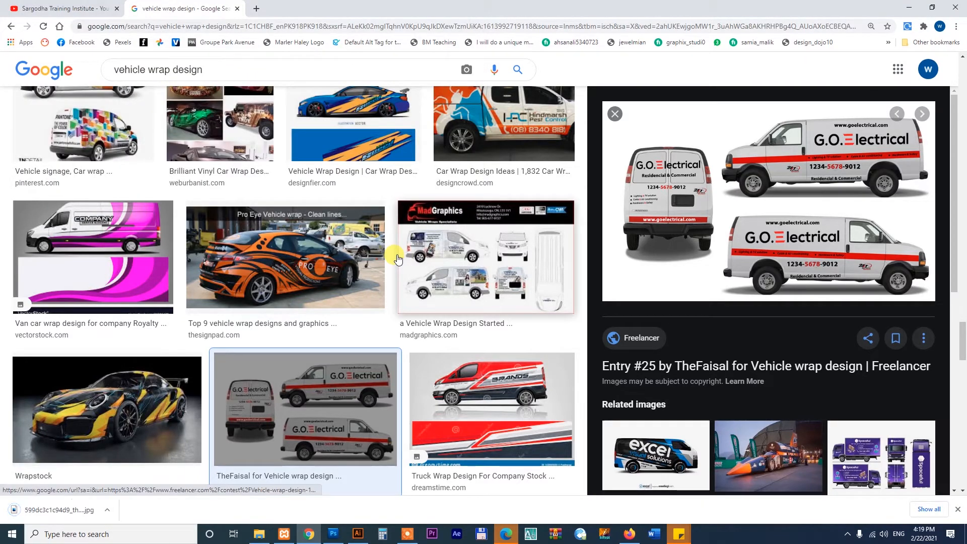
Show the downloaded van image in its folder and place it in the open Illustrator document
left_click(108, 509)
left_click(136, 475)
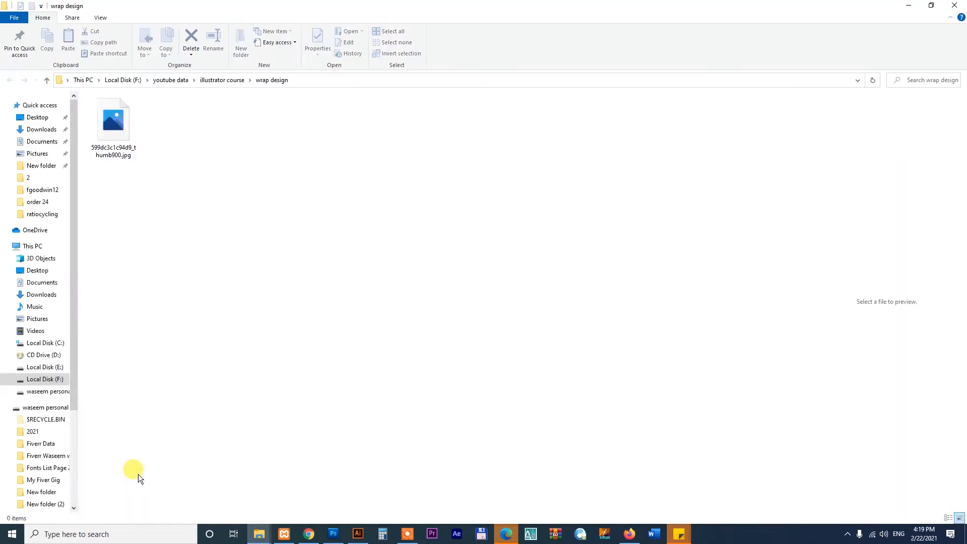
left_click_drag(116, 133, 491, 292)
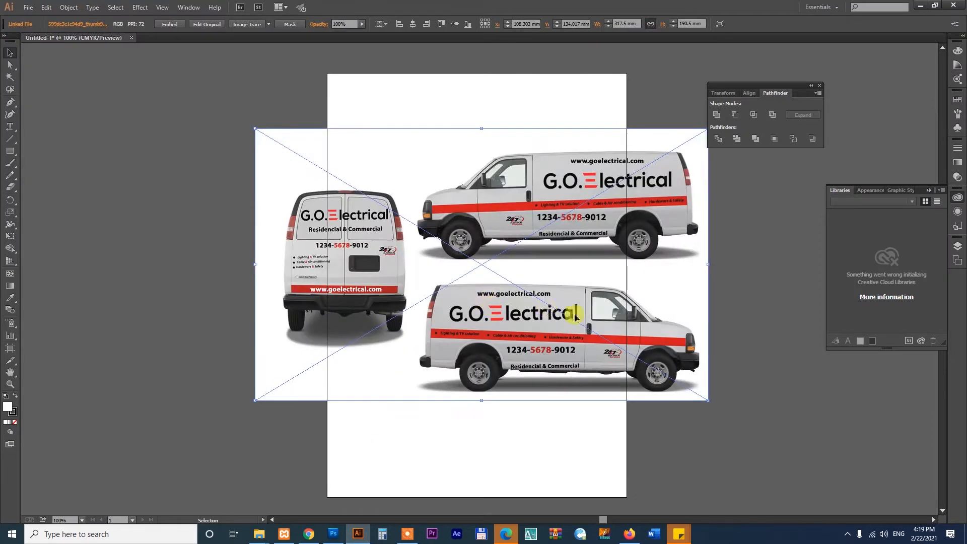
Move the placed van image off the artboard onto the empty canvas to its left
left_click_drag(600, 339, 736, 322)
left_click_drag(618, 319, 247, 276)
left_click_drag(371, 311, 606, 340)
key("z")
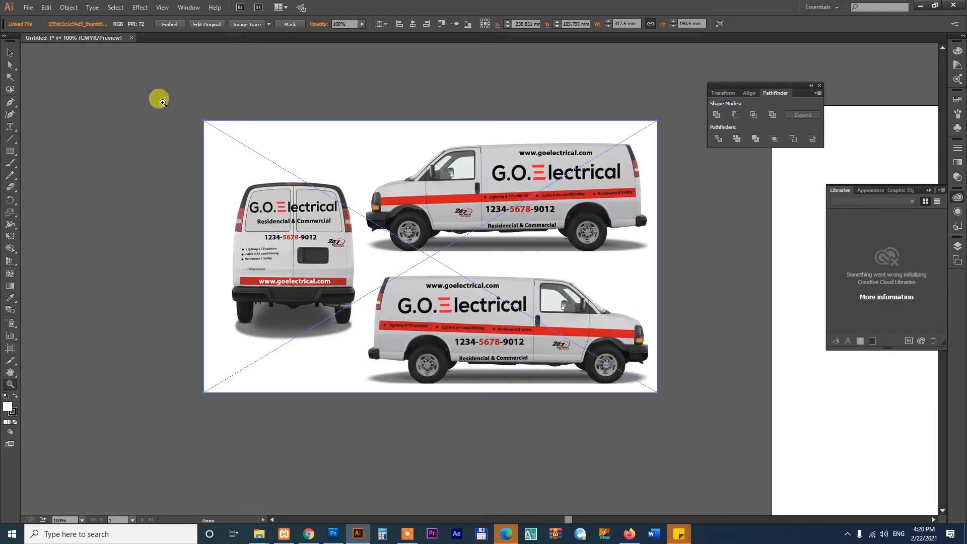
left_click_drag(153, 78, 713, 432)
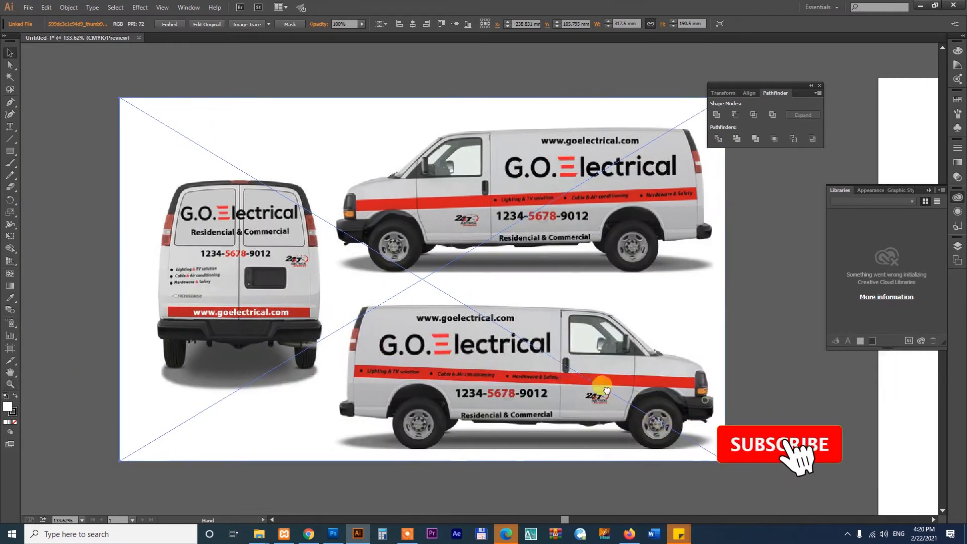
key("v")
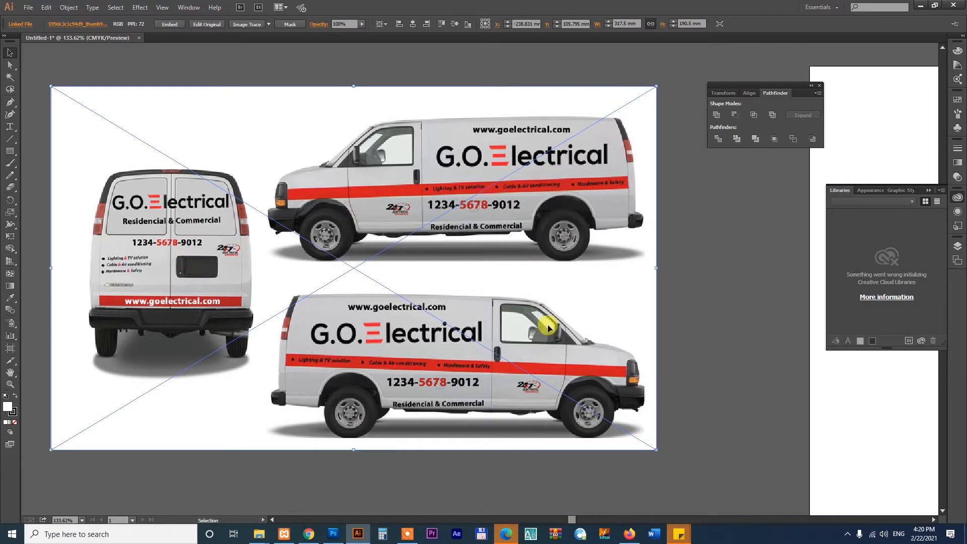
Switch to Google Chrome and preview the Mad Graphics van layout and the orange Premier pickup wrap among the image results
left_click(309, 534)
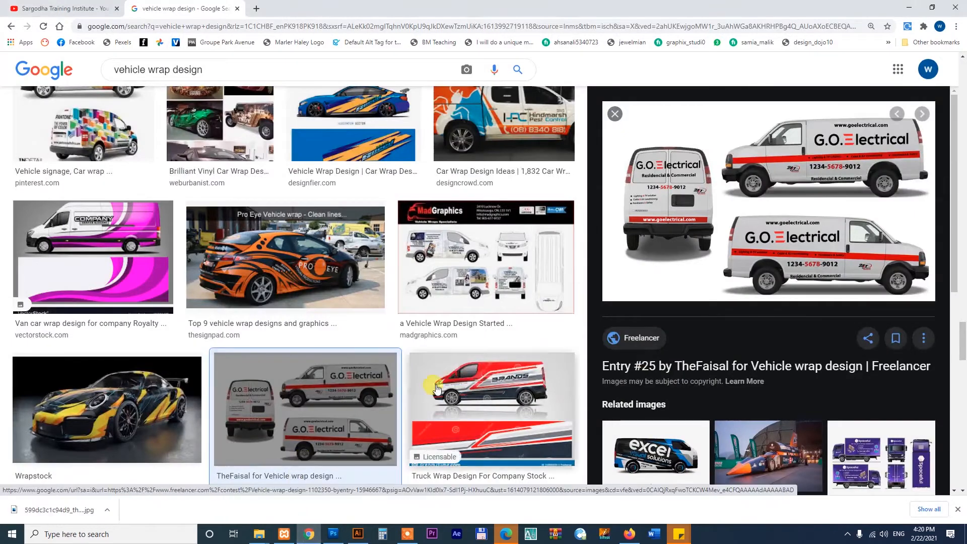
left_click(507, 271)
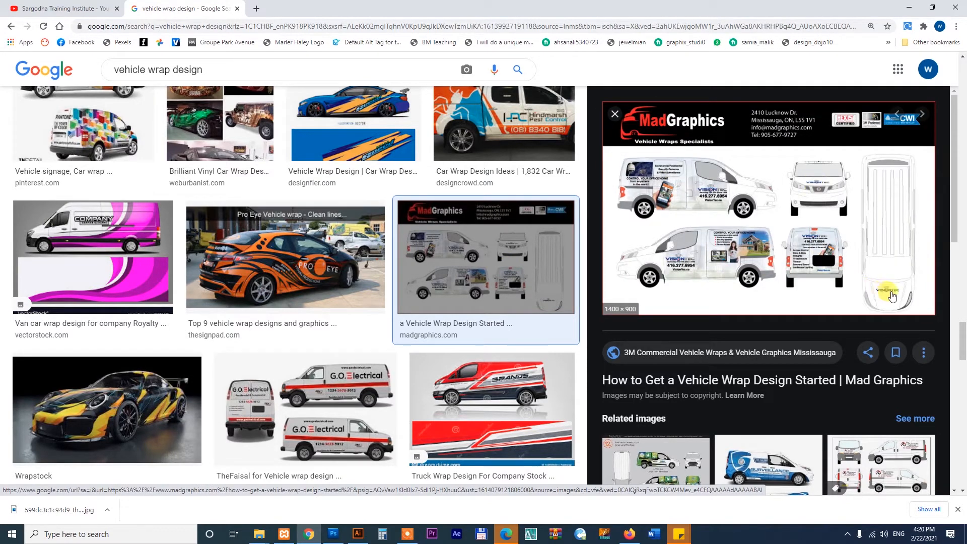
scroll(888, 302, "down", 5)
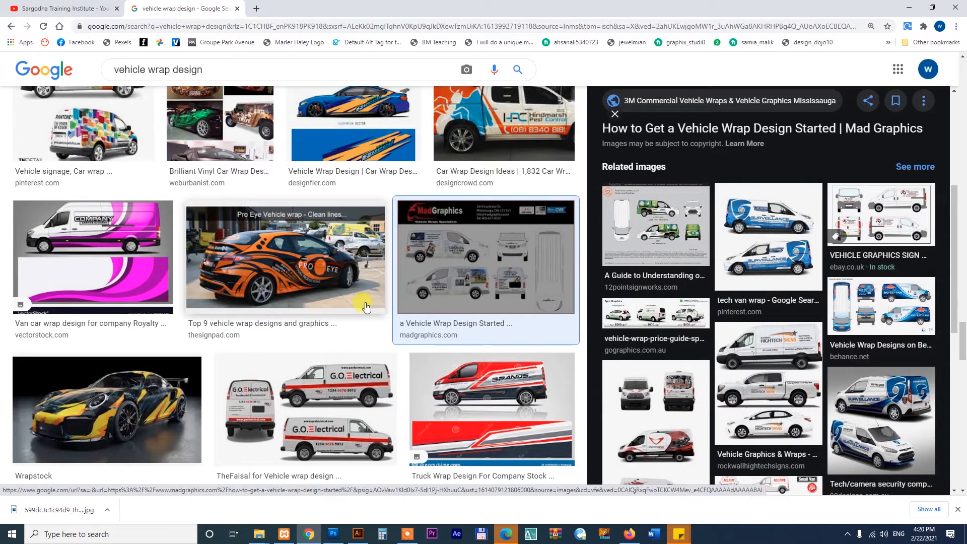
scroll(366, 309, "down", 7)
scroll(365, 306, "down", 6)
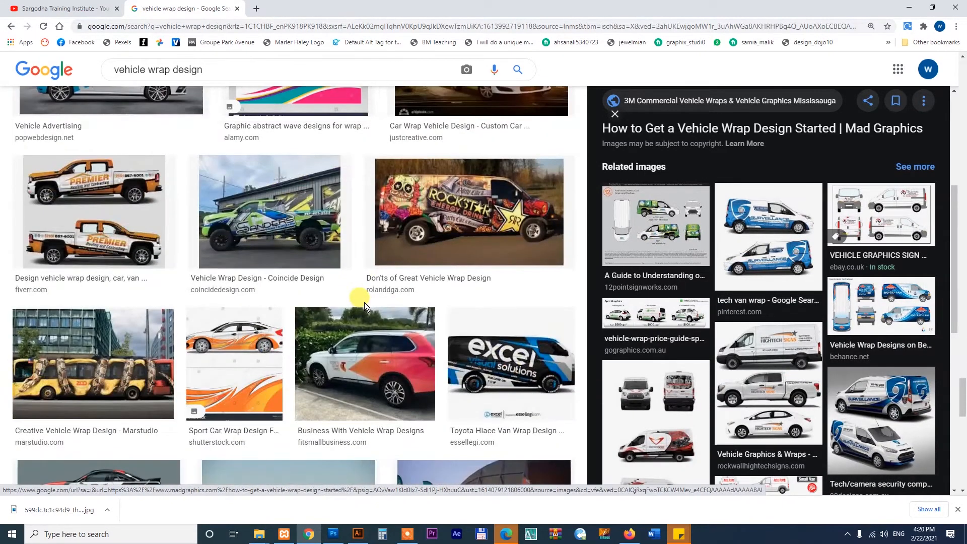
left_click(88, 210)
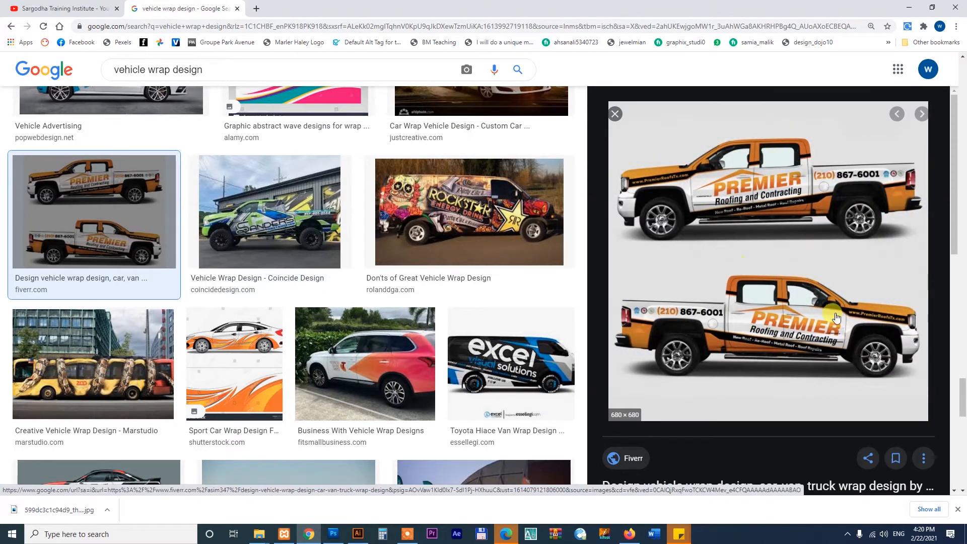
Preview the purple Spaceful truck wrap and the Dreamstime car wrap, and browse more vehicle wrap designs in the results
scroll(368, 257, "down", 7)
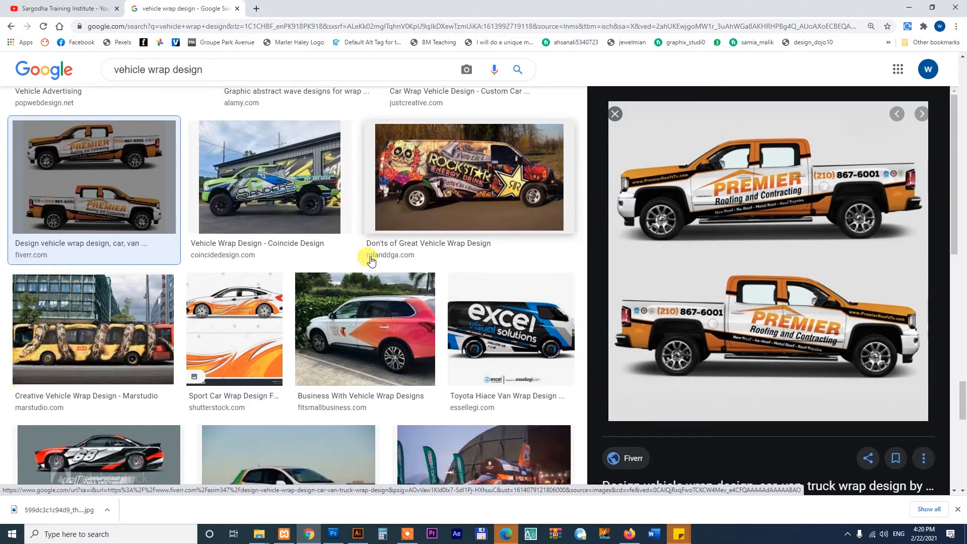
left_click(532, 272)
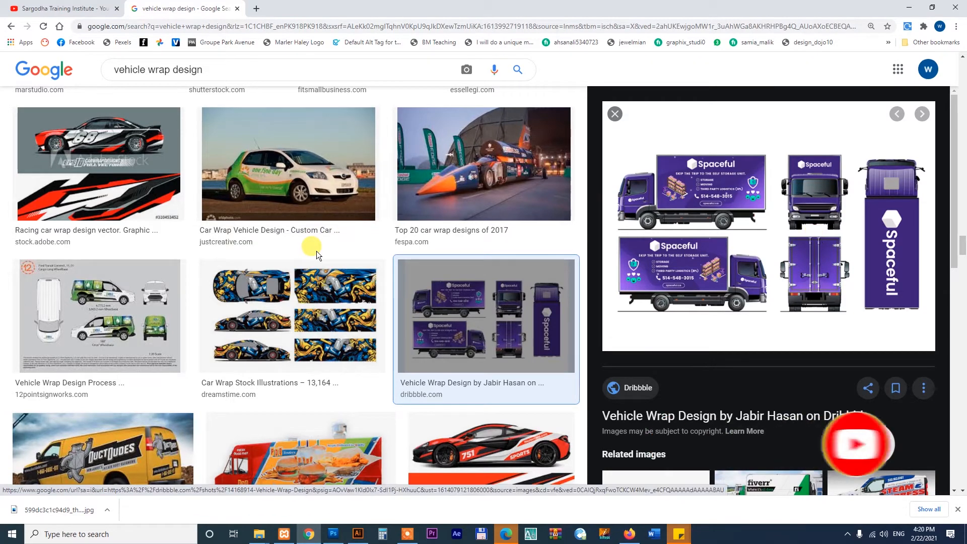
left_click(304, 316)
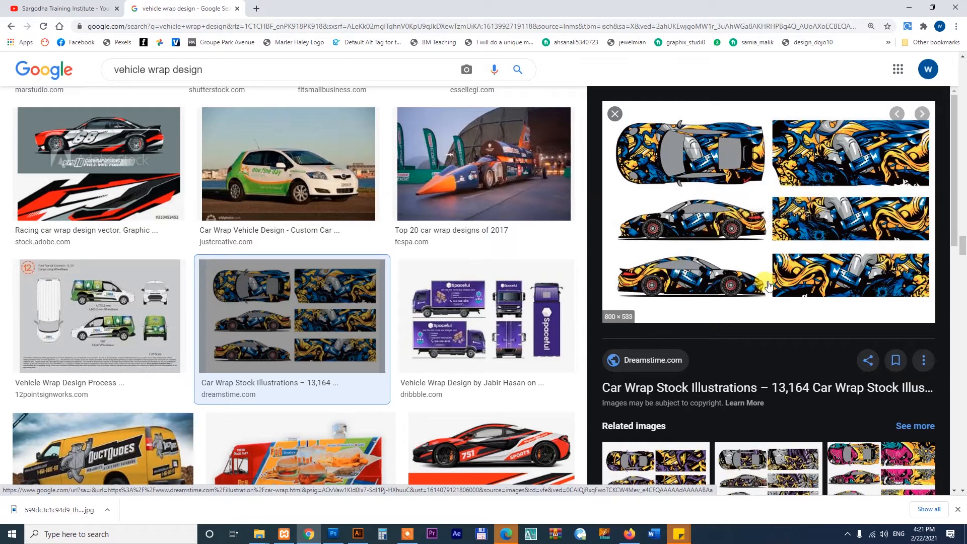
scroll(766, 371, "down", 5)
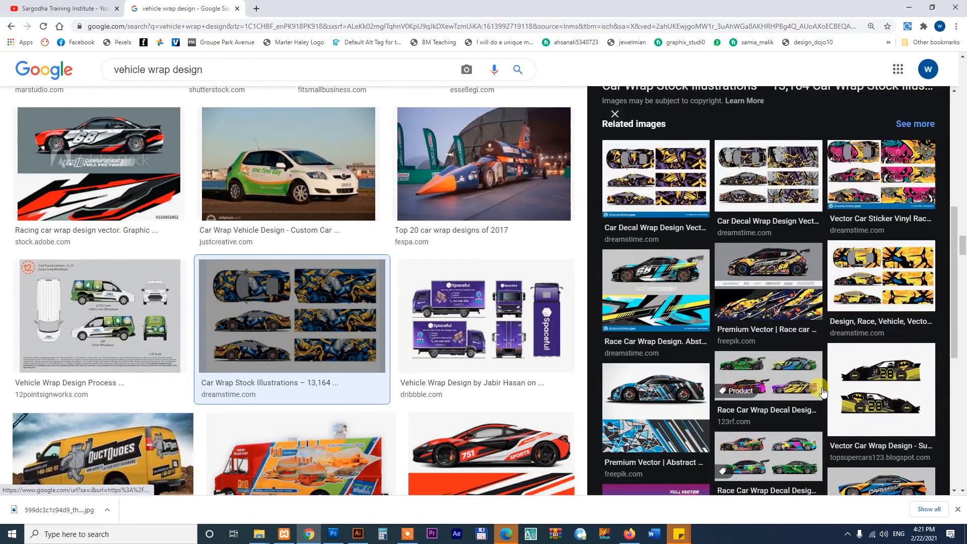
scroll(380, 348, "down", 5)
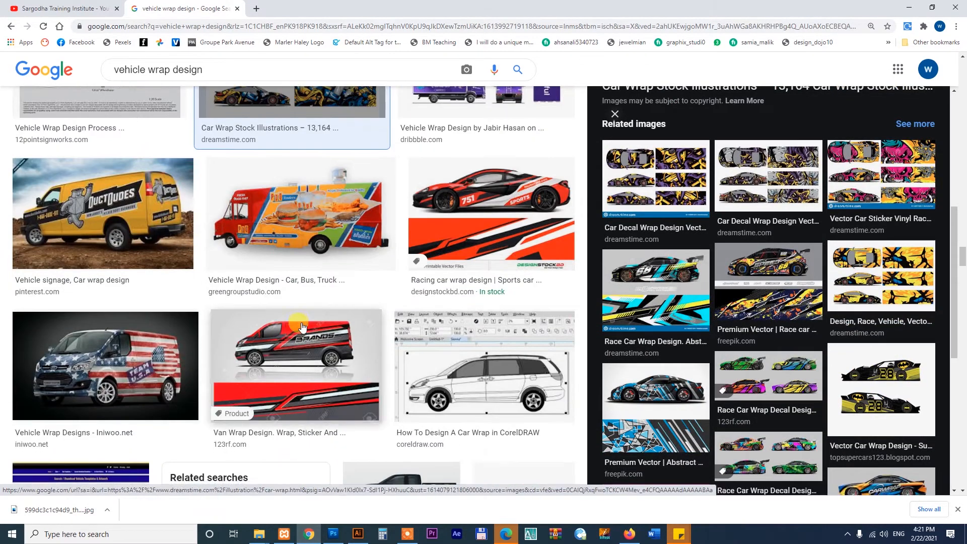
scroll(302, 327, "down", 6)
scroll(302, 326, "down", 5)
scroll(302, 327, "down", 5)
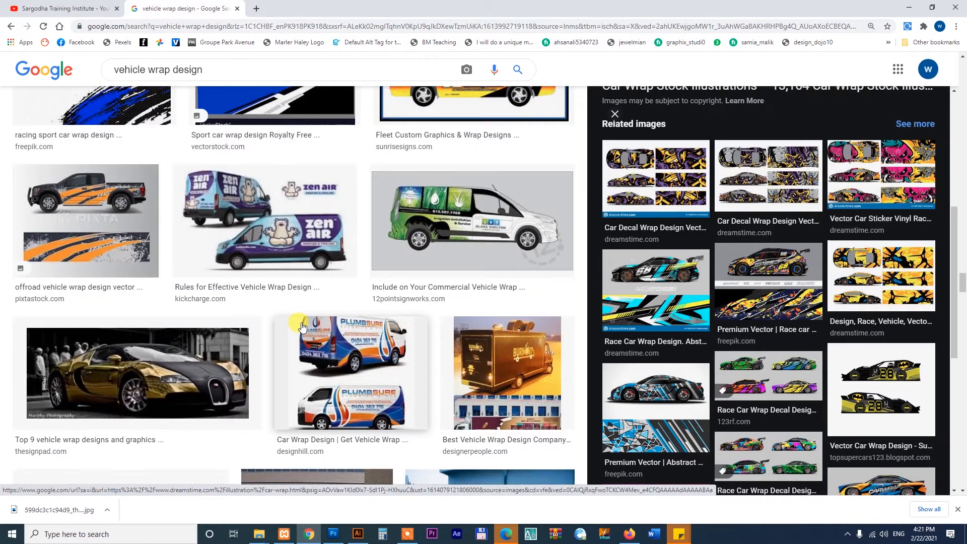
scroll(302, 326, "down", 6)
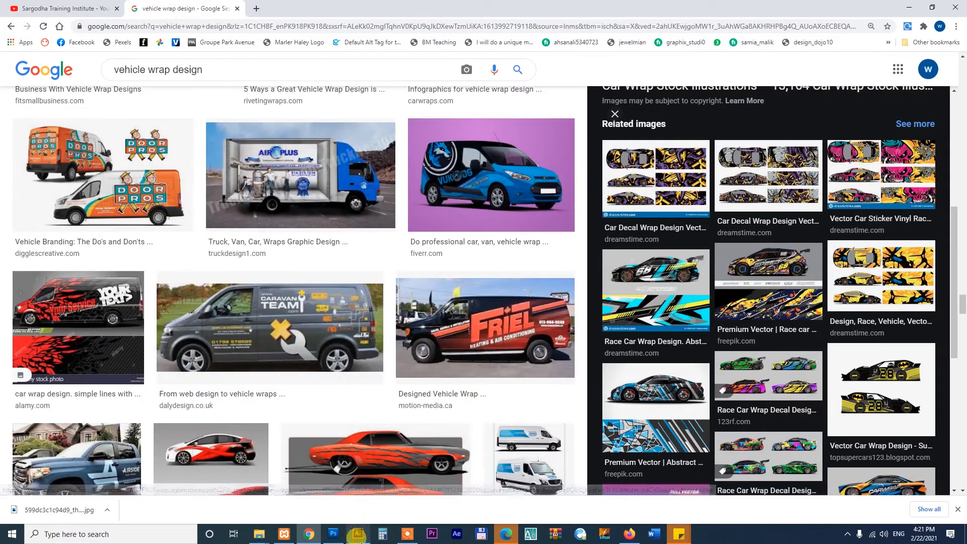
Switch to Illustrator and shift the placed van image slightly left and down on the empty canvas
left_click(358, 534)
left_click_drag(500, 397, 571, 381)
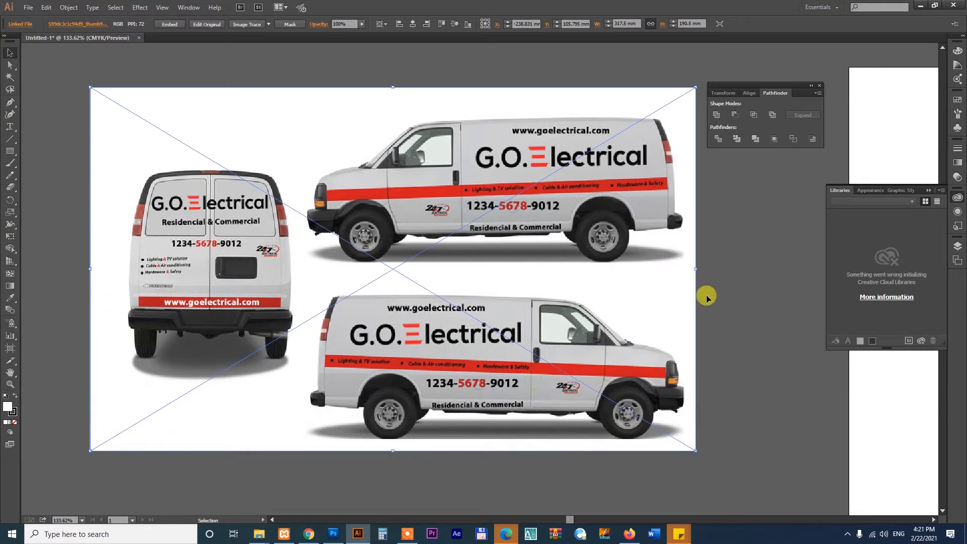
left_click(748, 259)
left_click(615, 241)
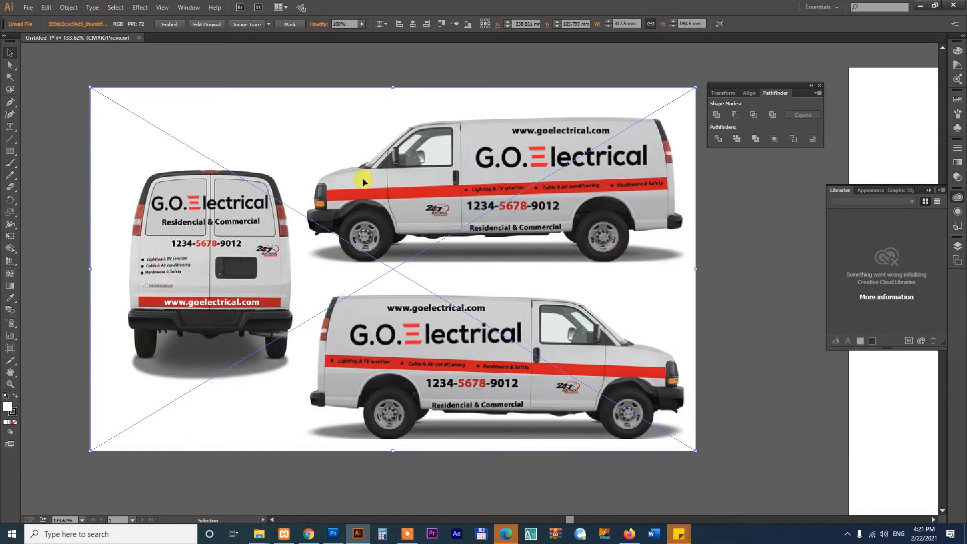
left_click_drag(398, 189, 389, 209)
left_click_drag(406, 200, 406, 181)
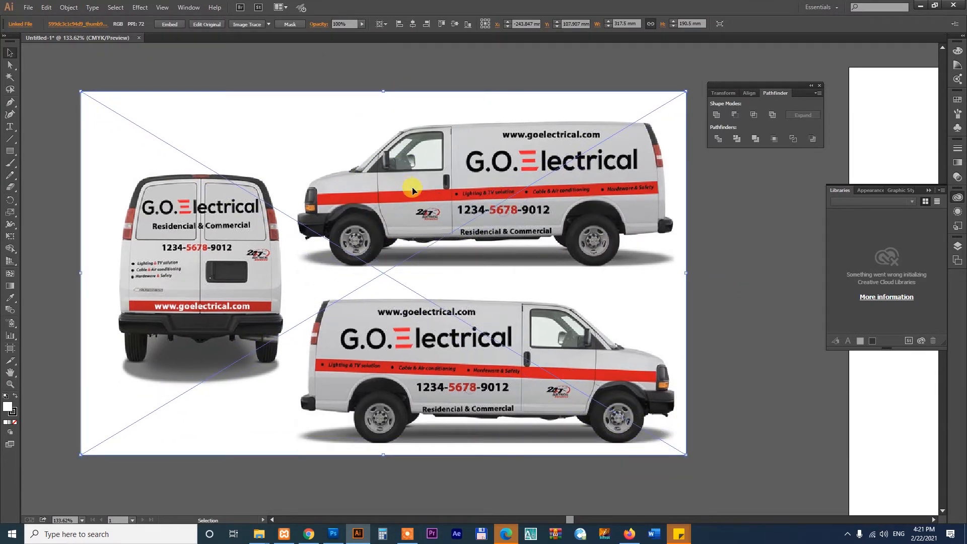
Lock the placed van image in position and test the lock by trying to move it
left_click(67, 7)
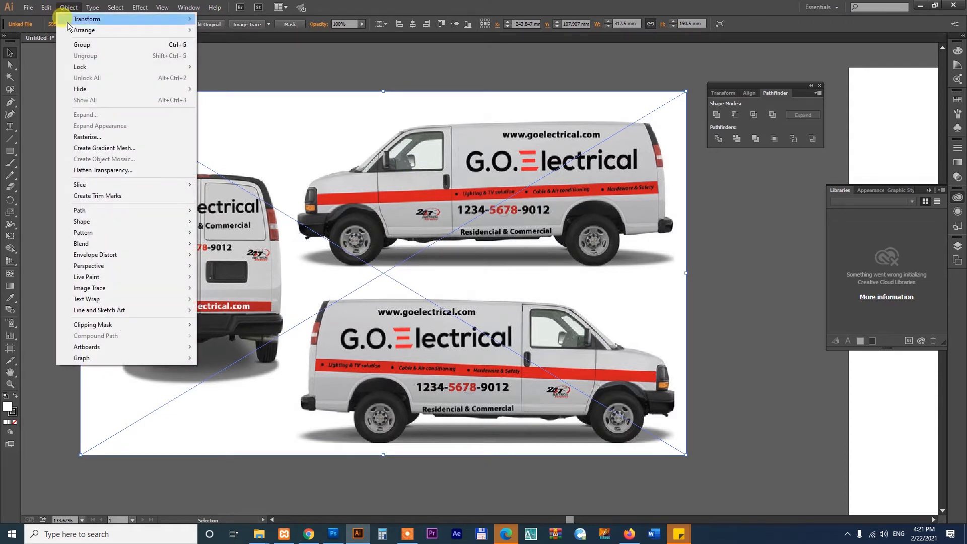
mouse_move(86, 67)
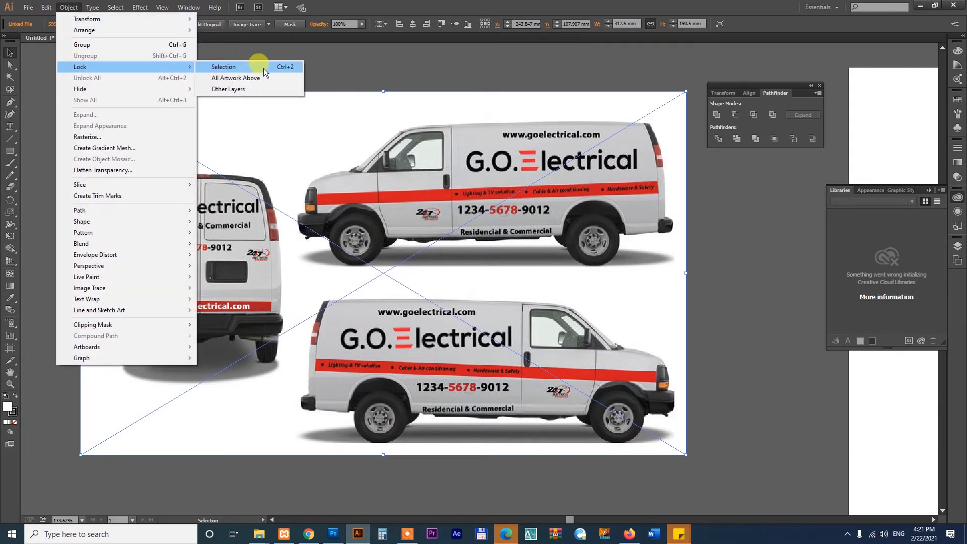
left_click(289, 67)
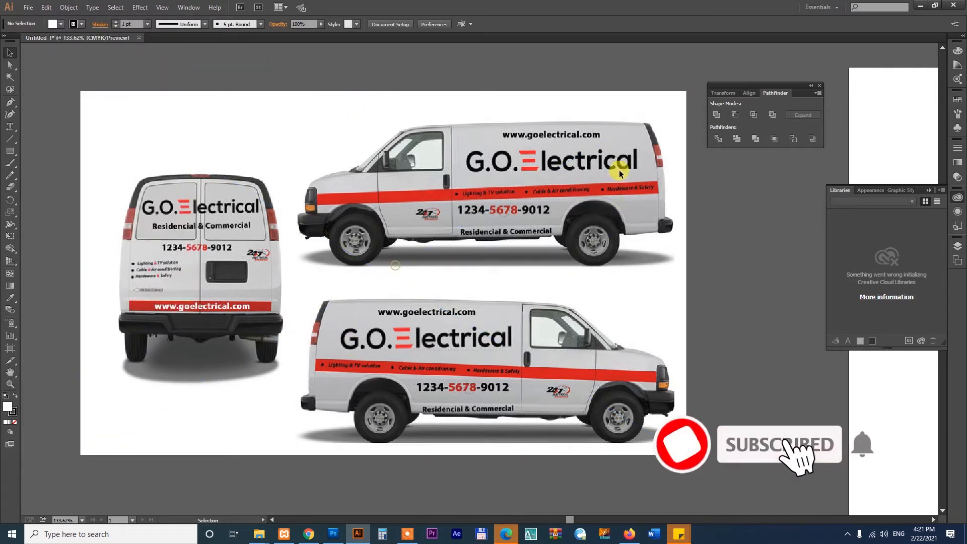
left_click_drag(288, 102, 740, 293)
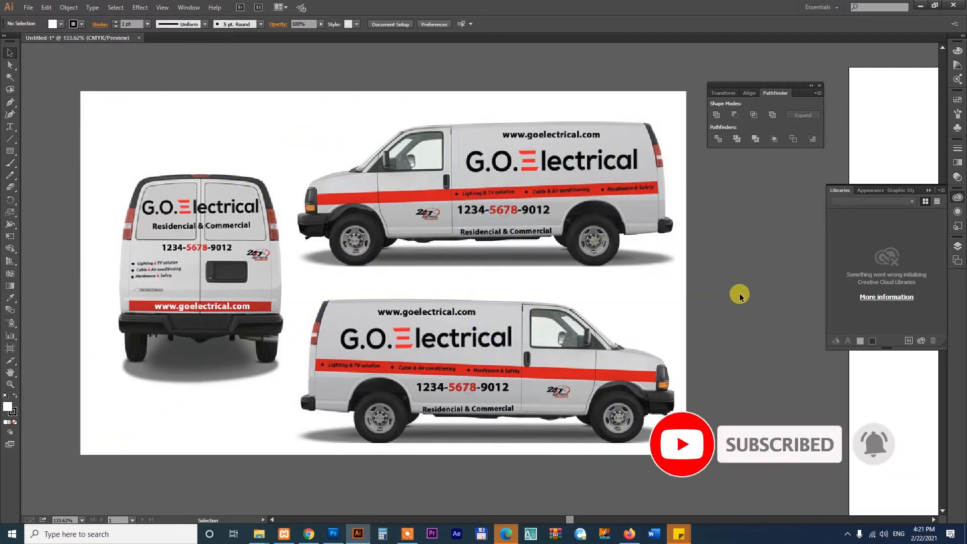
Examine the front half of the upper van up close, including the headlight, bumper, wheel arch, door and red stripe
key("z")
left_click_drag(284, 113, 496, 265)
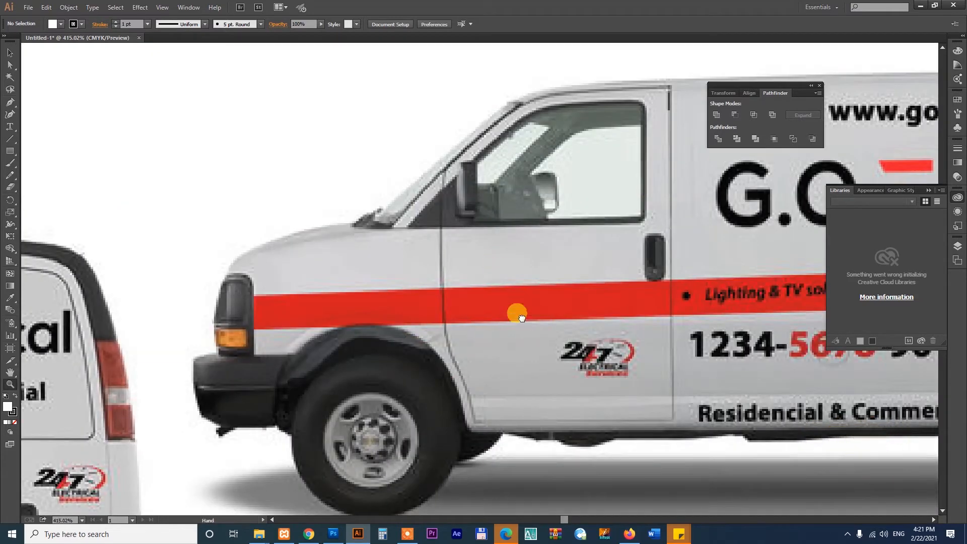
left_click_drag(534, 329, 499, 309)
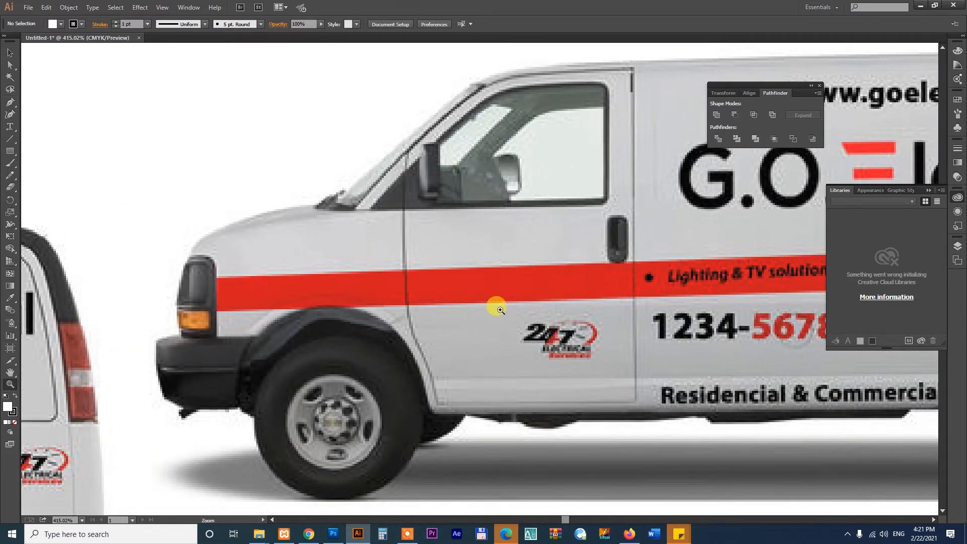
left_click_drag(627, 324, 449, 331)
left_click_drag(654, 345, 295, 339)
left_click_drag(370, 336, 376, 341)
left_click_drag(665, 335, 776, 336)
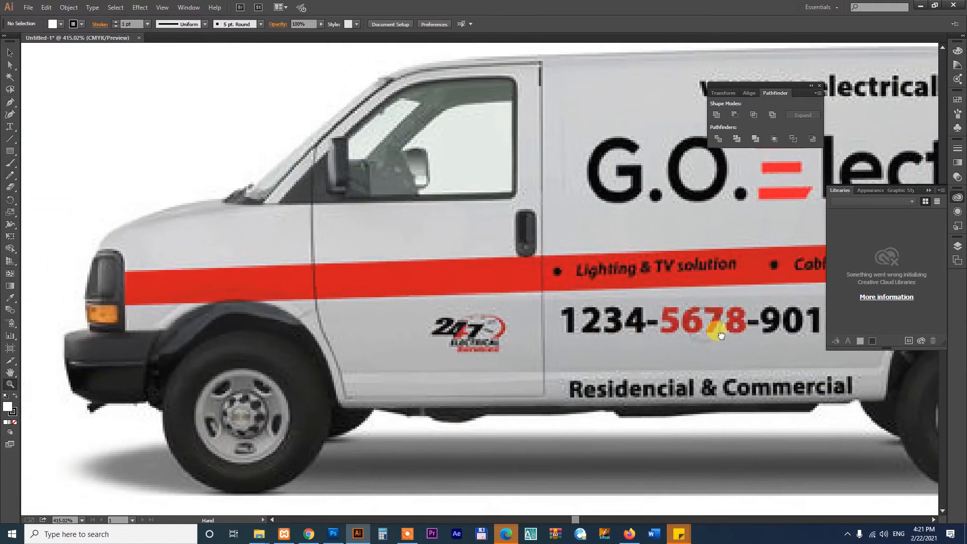
left_click_drag(600, 328, 620, 333)
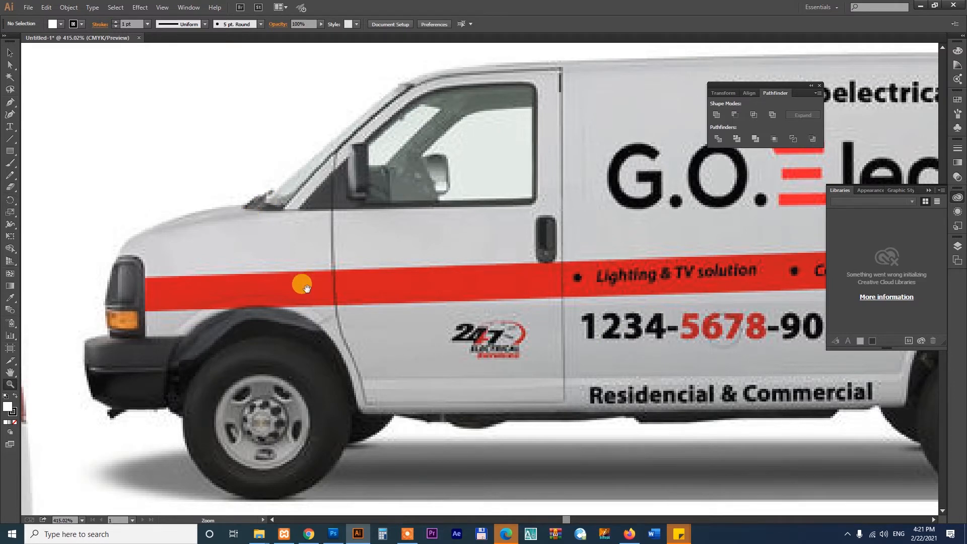
left_click_drag(304, 281, 305, 281)
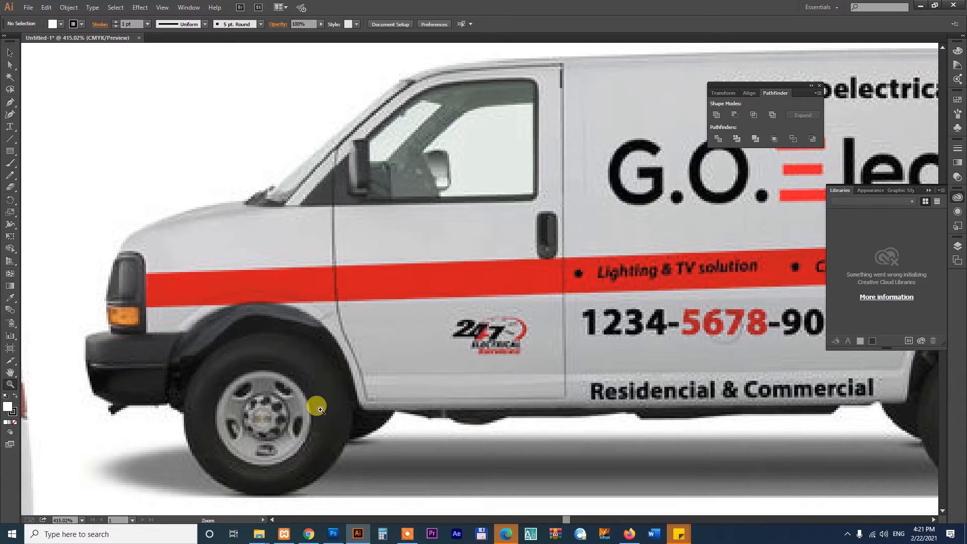
Examine the upper van's side lettering, rear wheel arch and tail end, and return to its front section
left_click_drag(762, 352, 401, 354)
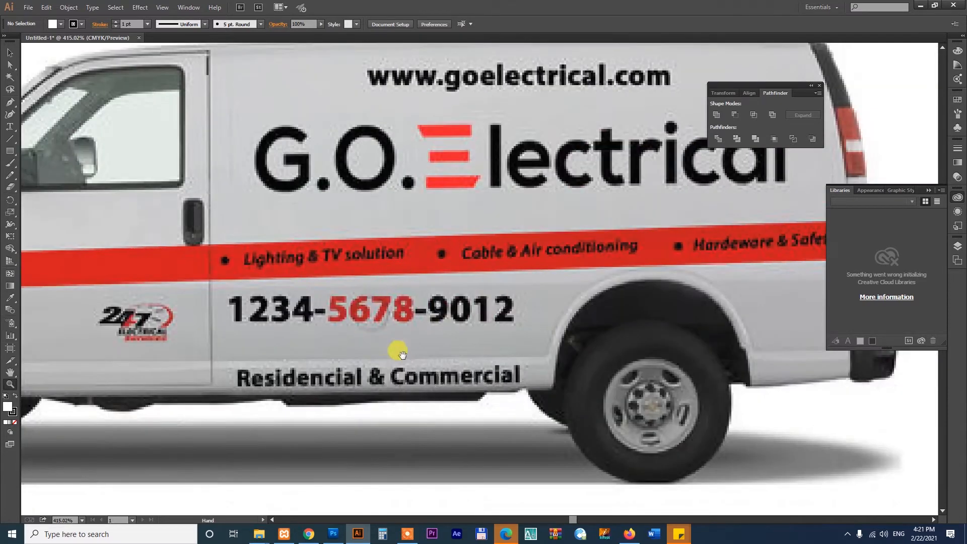
left_click_drag(749, 360, 599, 402)
scroll(666, 237, "up", 1)
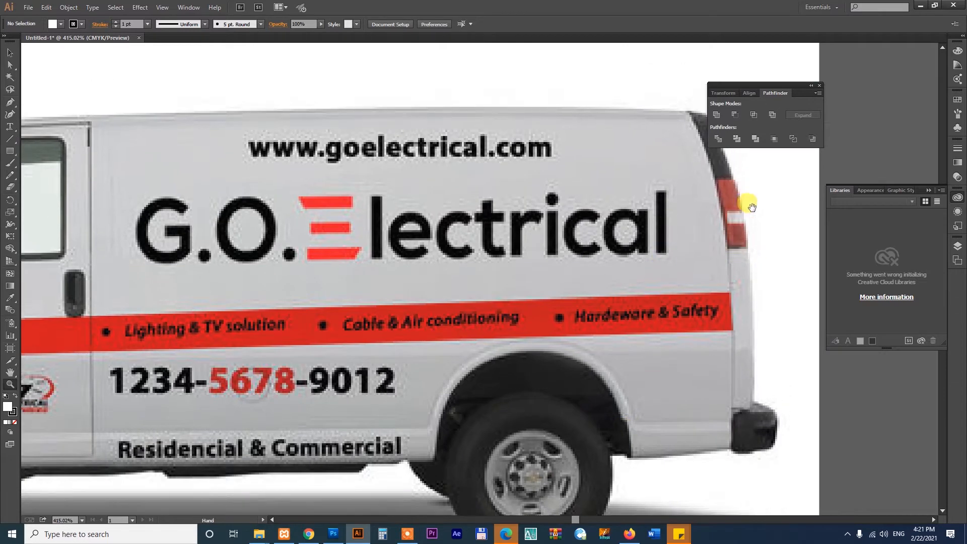
left_click_drag(517, 366, 578, 273)
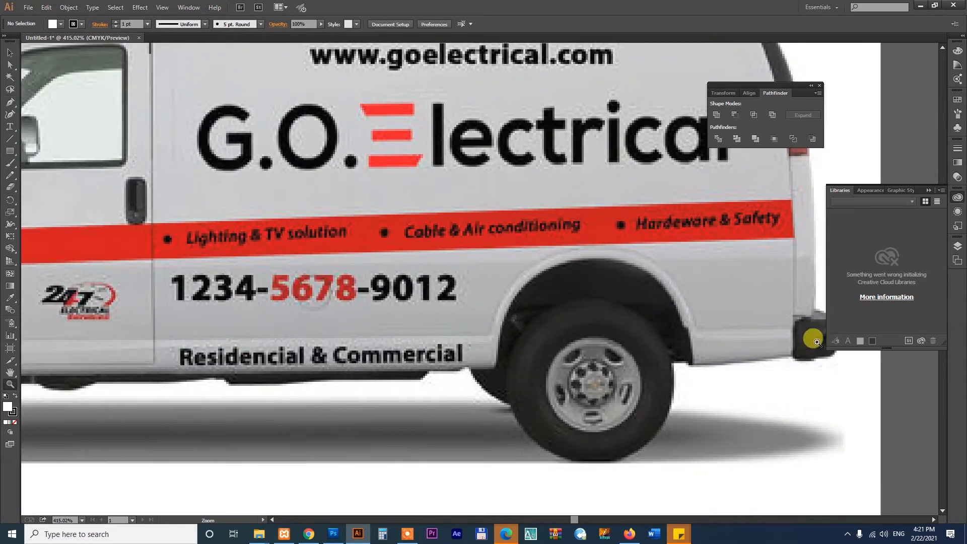
mouse_move(295, 335)
left_mouse_down()
mouse_move(345, 264)
mouse_move(282, 345)
left_mouse_up()
key("h")
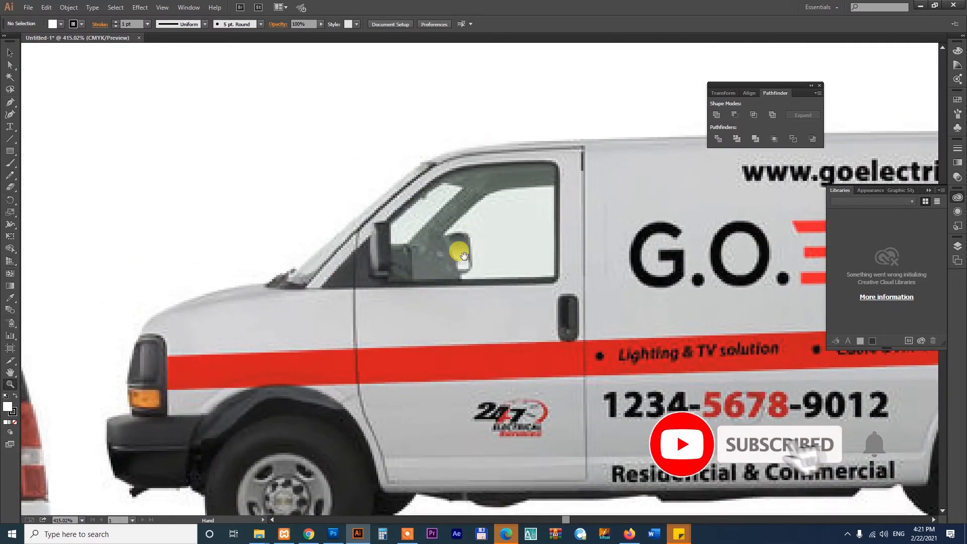
left_click_drag(425, 392, 372, 329)
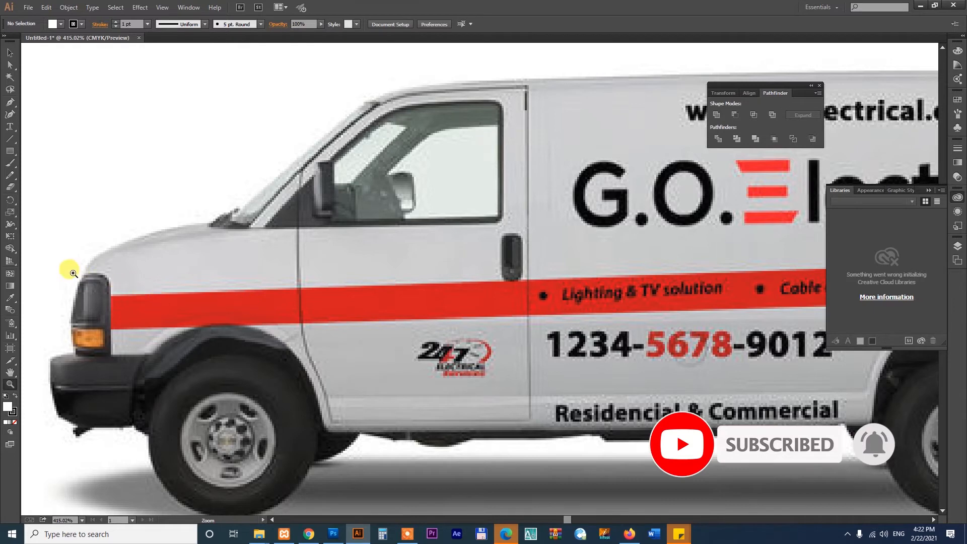
Start a Pen path at the headlight's upper front corner and trace behind the headlight, then along the bumper's upper edge to the front wheel arch
left_click_drag(47, 227, 451, 471)
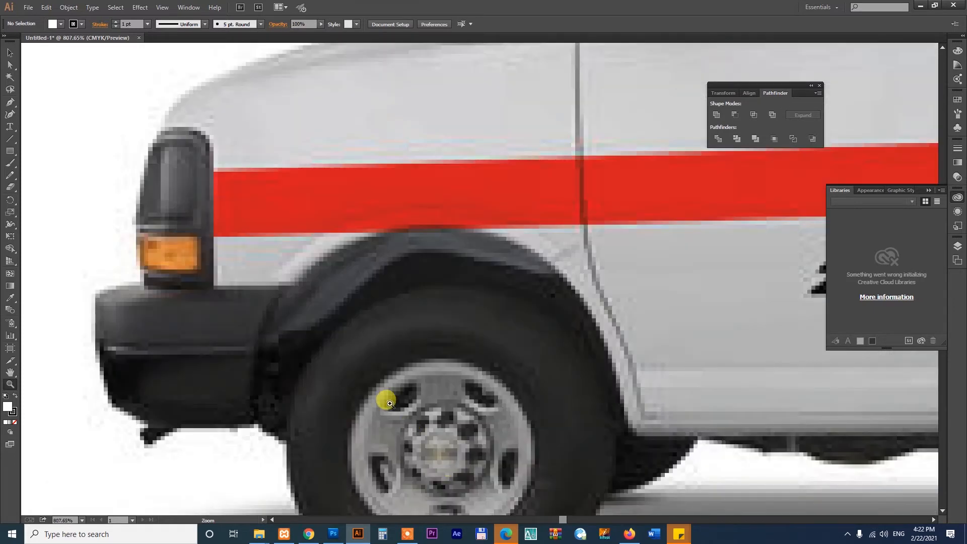
key("p")
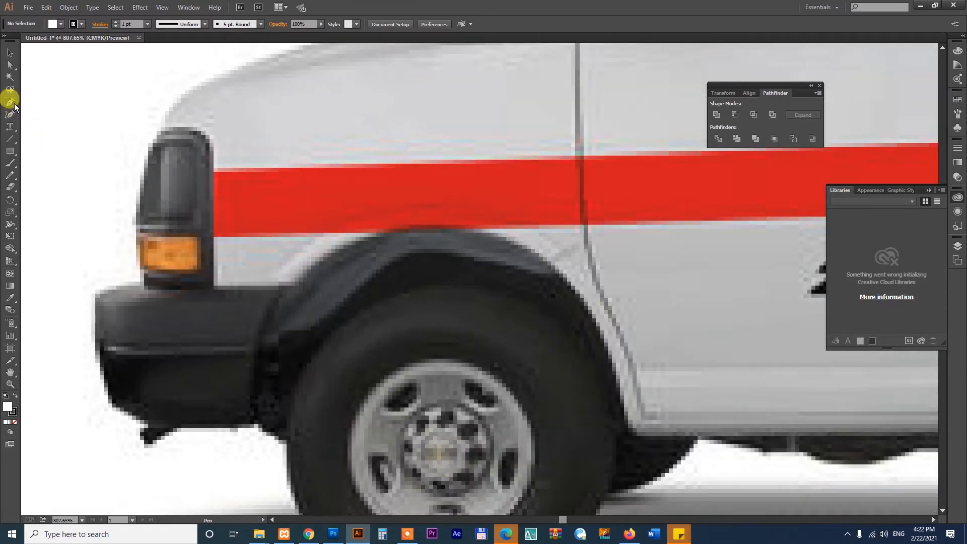
left_click_drag(13, 105, 53, 104)
left_click(158, 129)
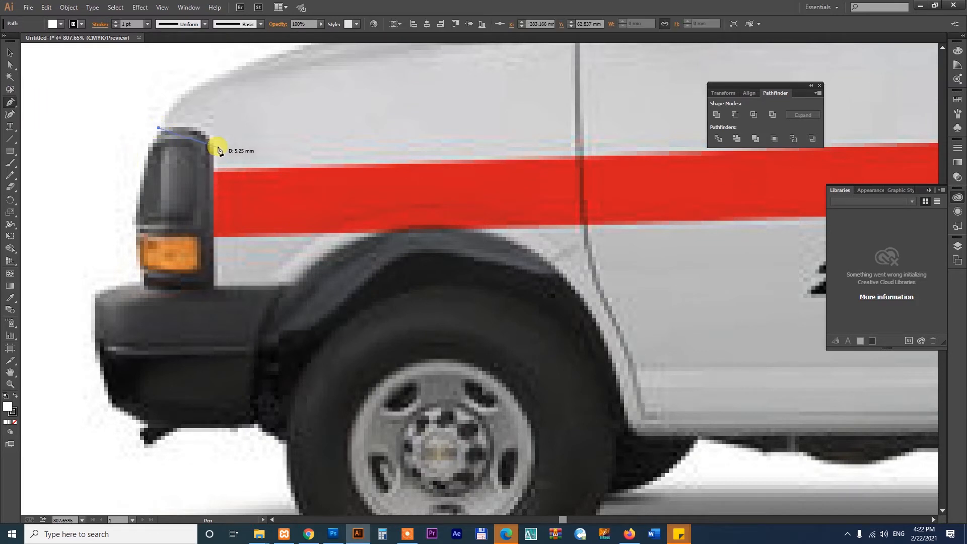
left_click(214, 146)
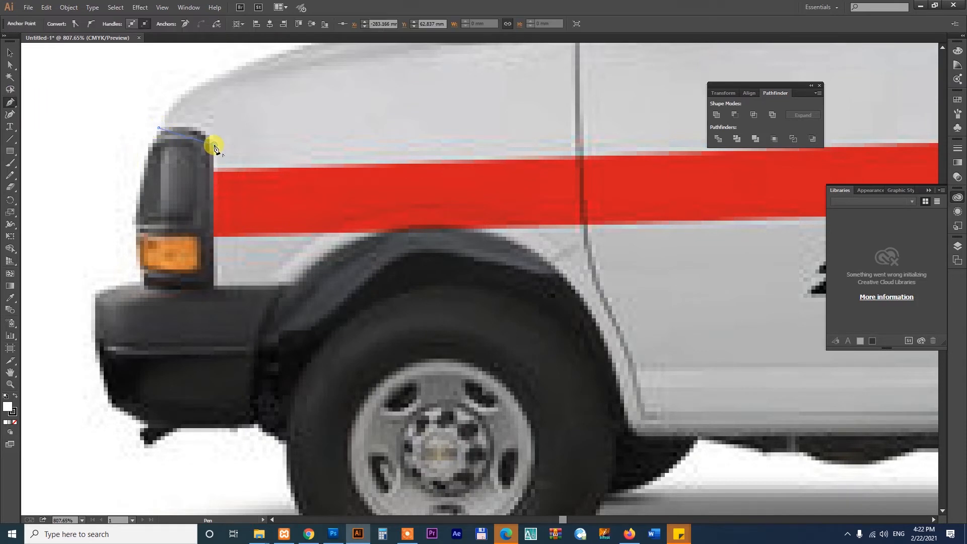
left_click(215, 286)
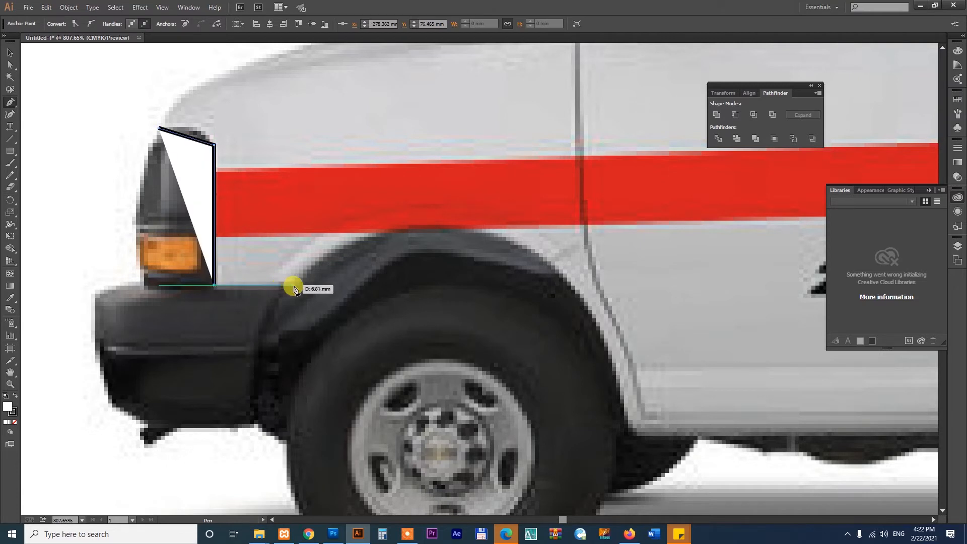
left_click(294, 286)
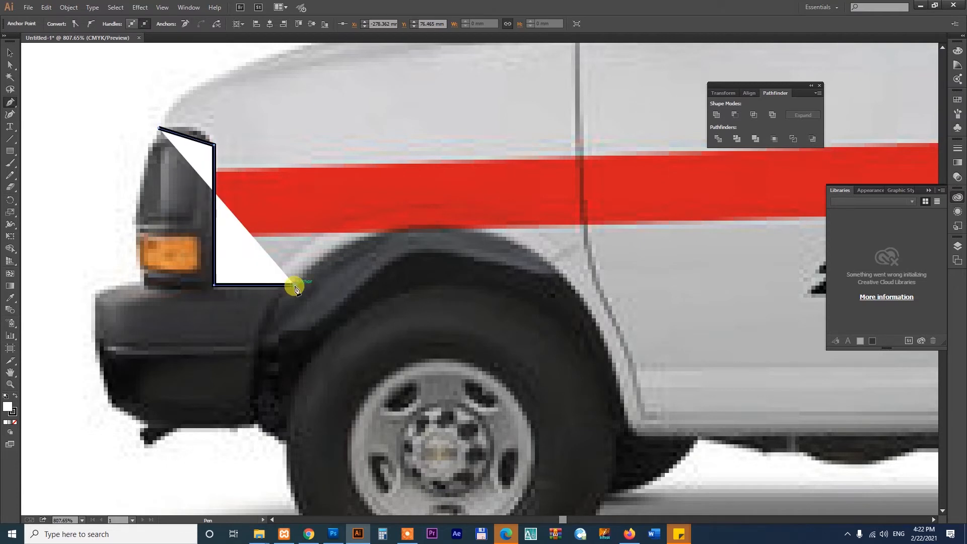
Continue the path with straight segments across the front wheel arch and down to the lower body edge behind the wheel
left_click(538, 252)
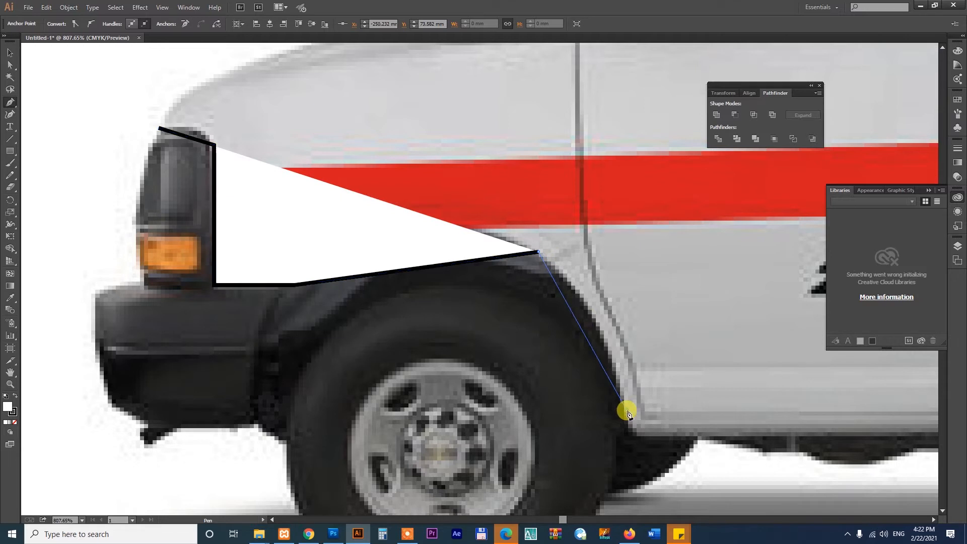
left_click(627, 411)
left_click(658, 436)
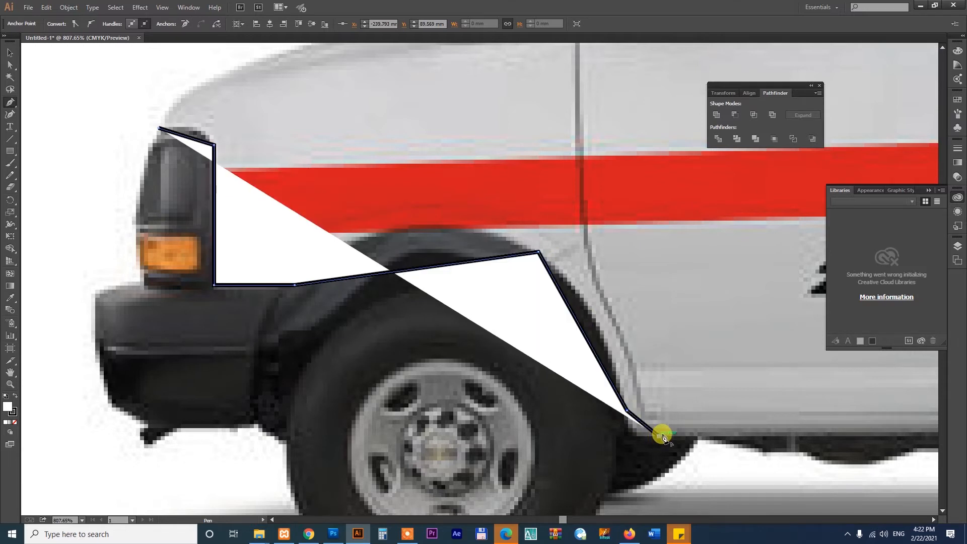
Set the outline path's fill to none and bring its stroke forward as the active colour attribute
left_click_drag(781, 395, 457, 336)
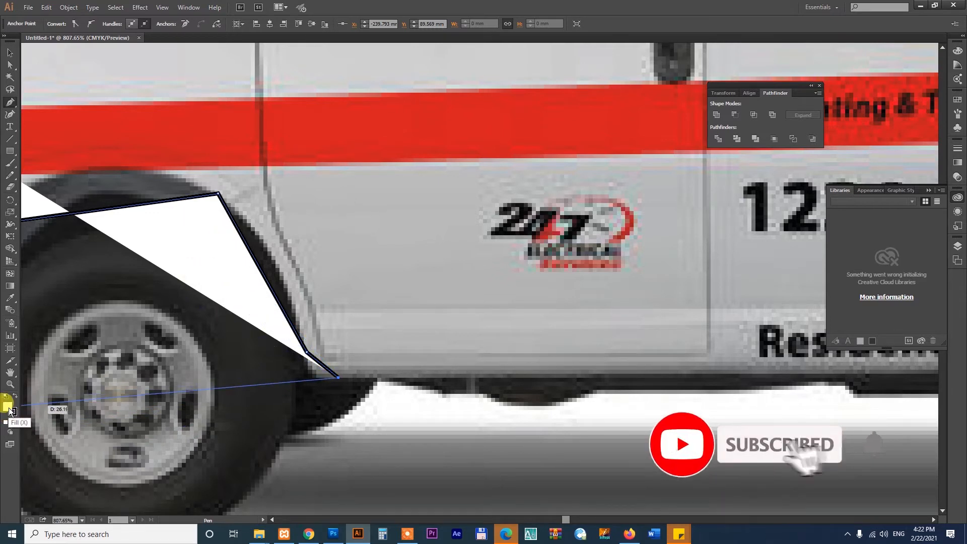
left_click(15, 421)
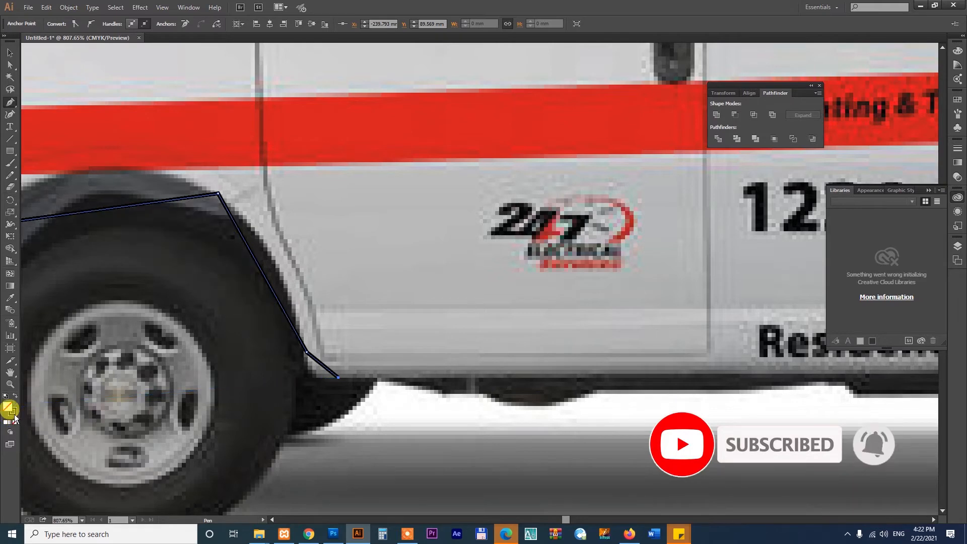
left_click(14, 413)
Trace the van's lower body edge beneath the side lettering as far as the rear wheel arch
key("space")
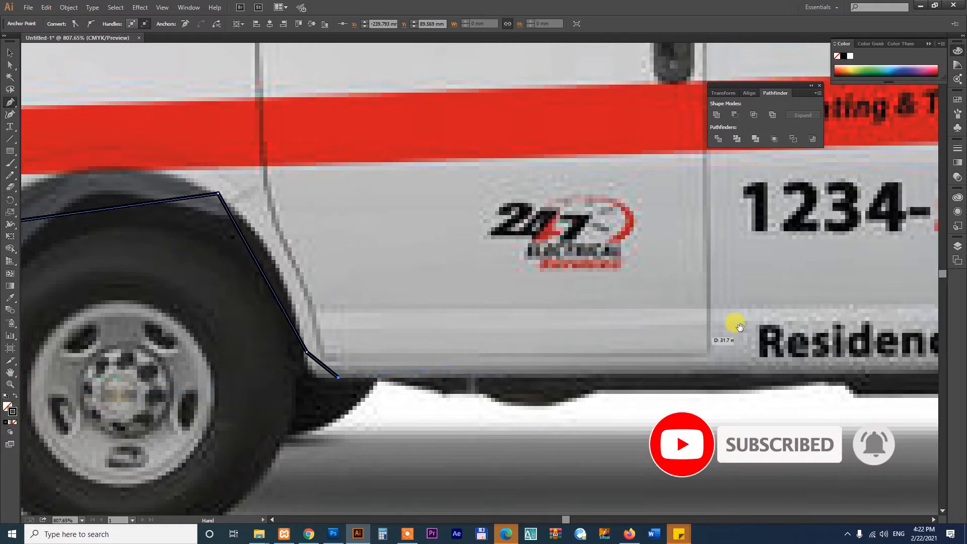
left_click_drag(739, 328, 188, 312)
left_click(525, 361)
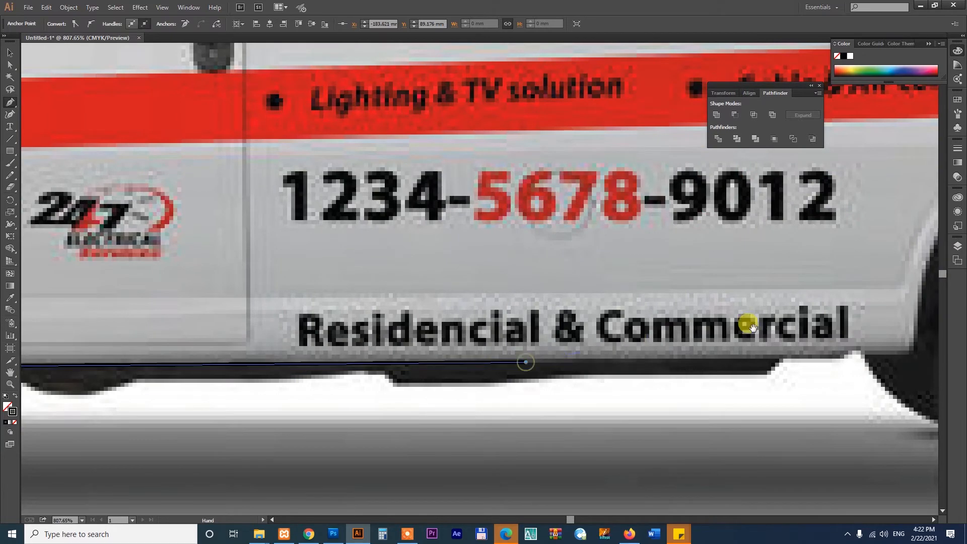
left_click_drag(751, 328, 395, 330)
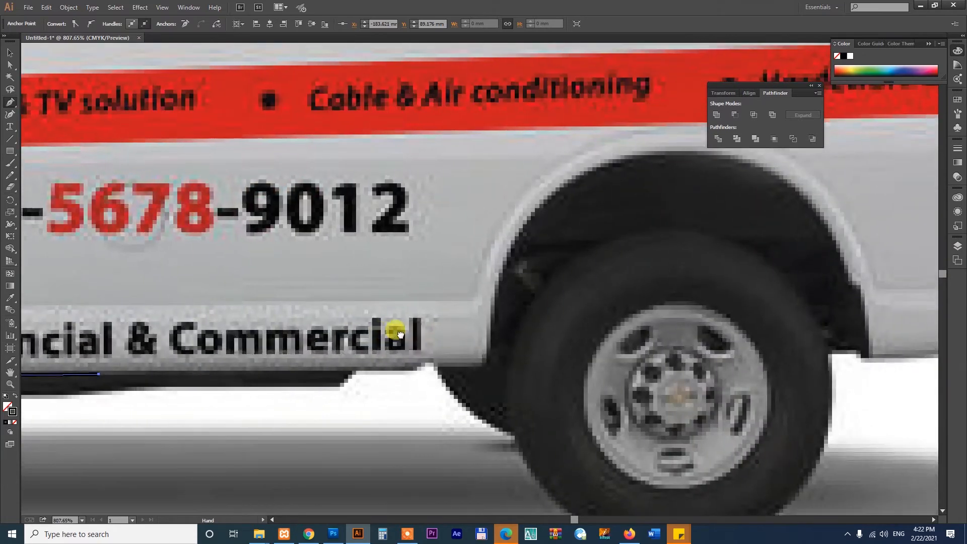
left_click(445, 369)
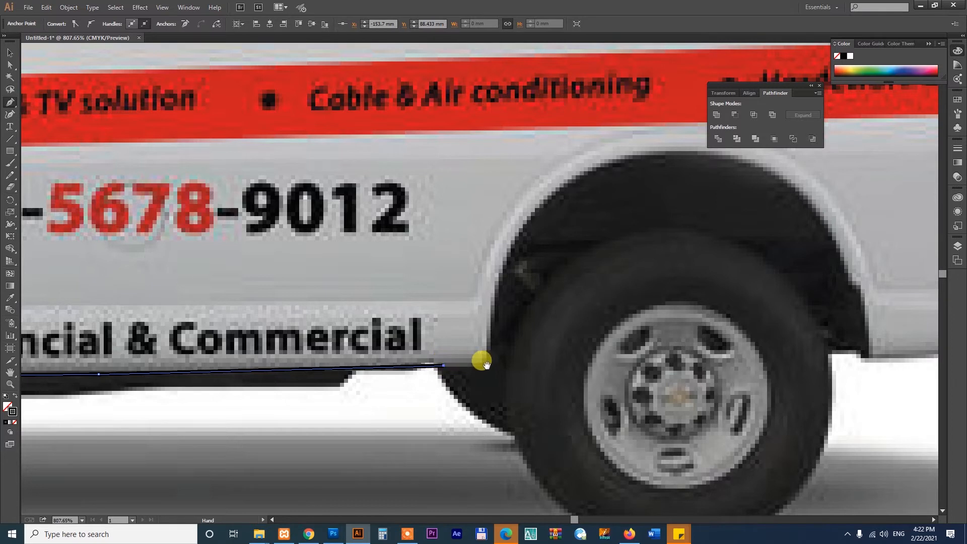
left_click_drag(456, 356, 307, 355)
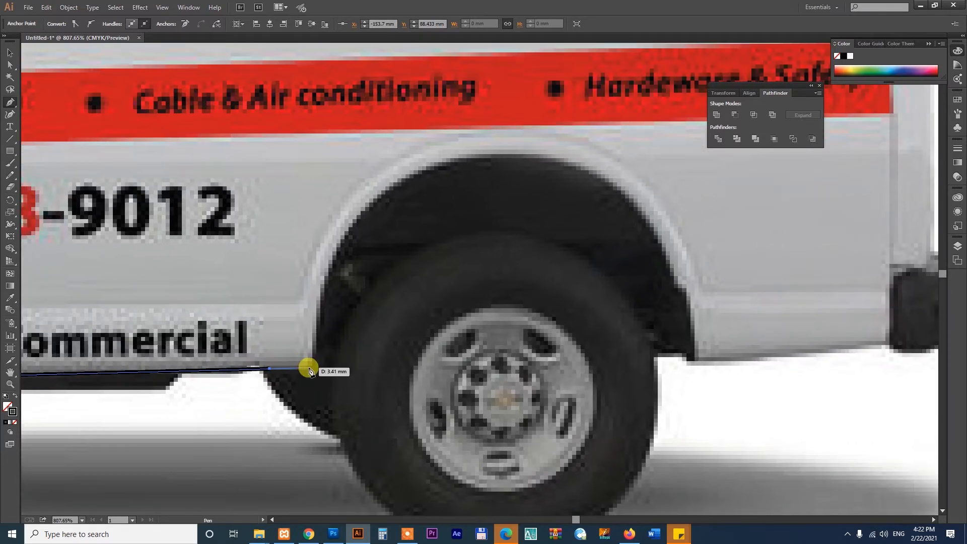
left_click(307, 367)
Carry the path over the rear wheel arch with straight segments through its peak and down to the body edge behind the wheel
left_click(313, 355)
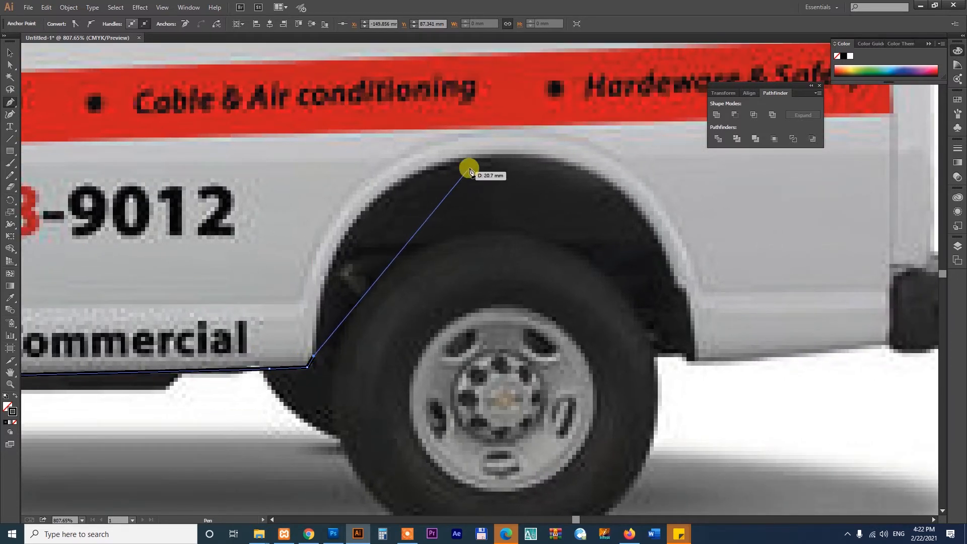
left_click(487, 154)
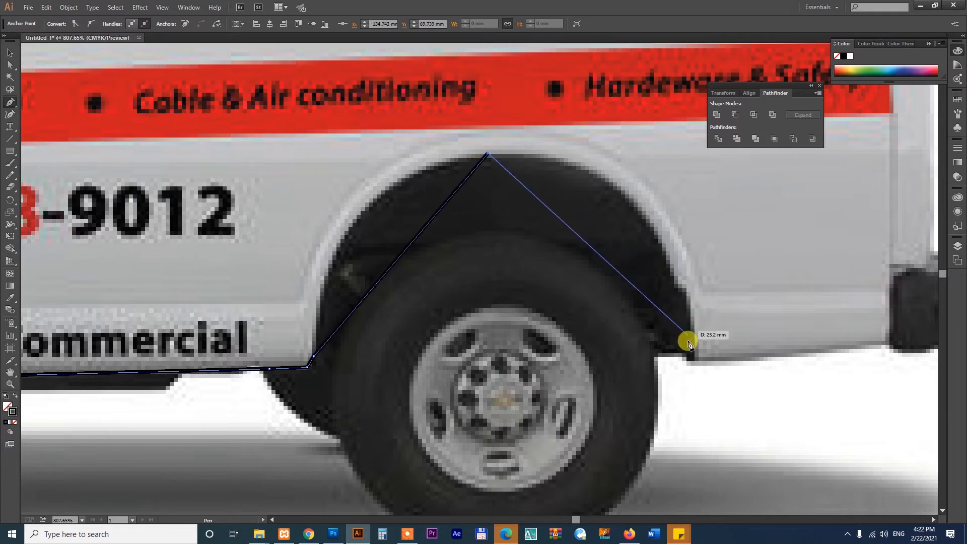
left_click(681, 285)
left_click(695, 359)
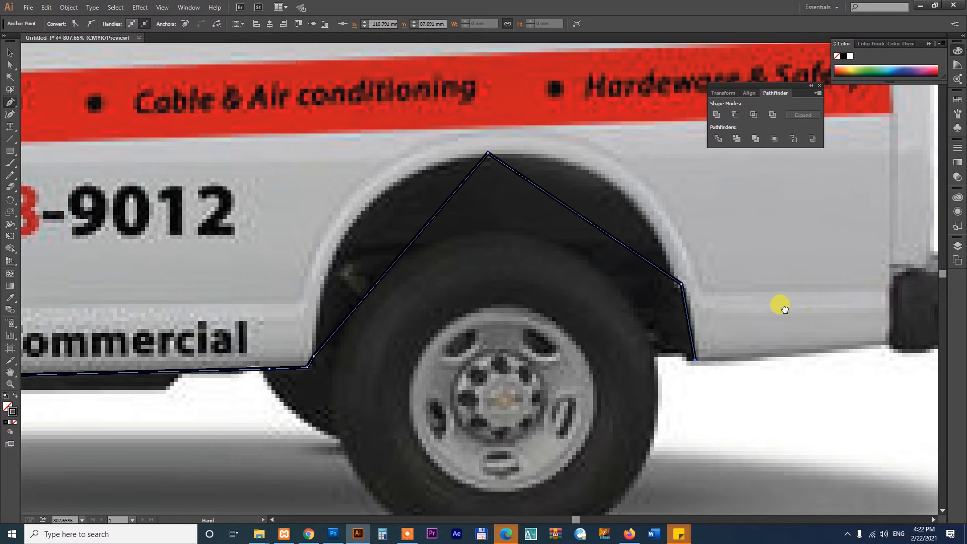
Trace the lower edge of the rear panel, up beside the rear bumper and across its top to the van's back edge
left_click_drag(784, 309, 447, 352)
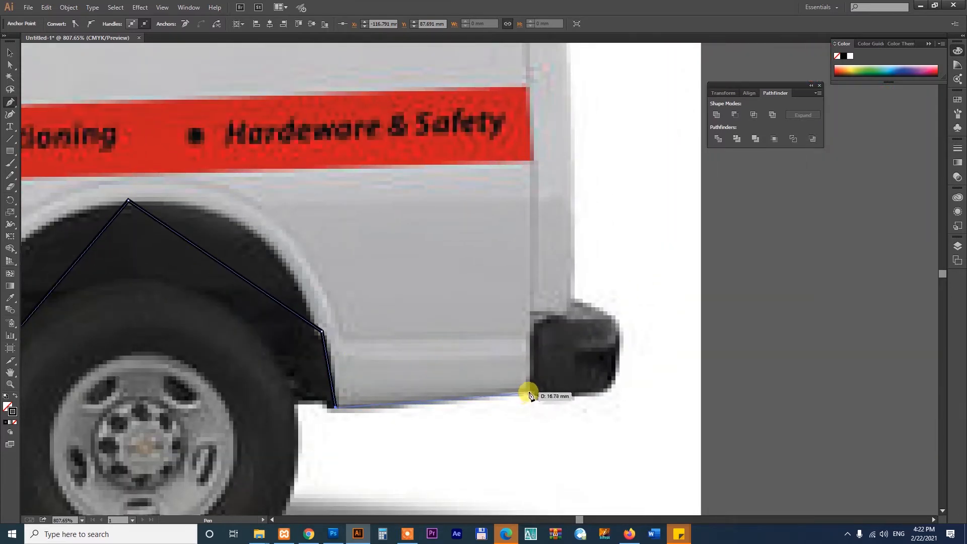
left_click(528, 393)
left_click(529, 316)
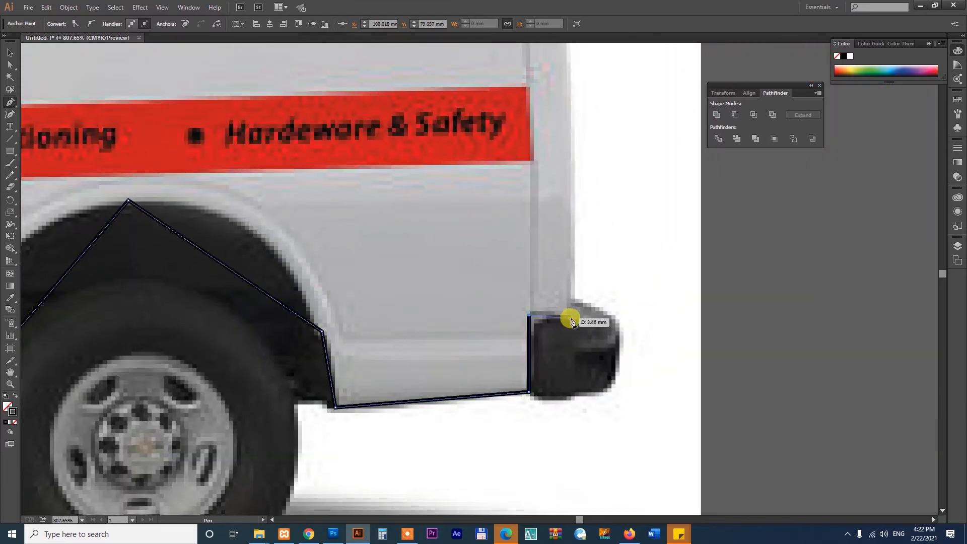
left_click(575, 311)
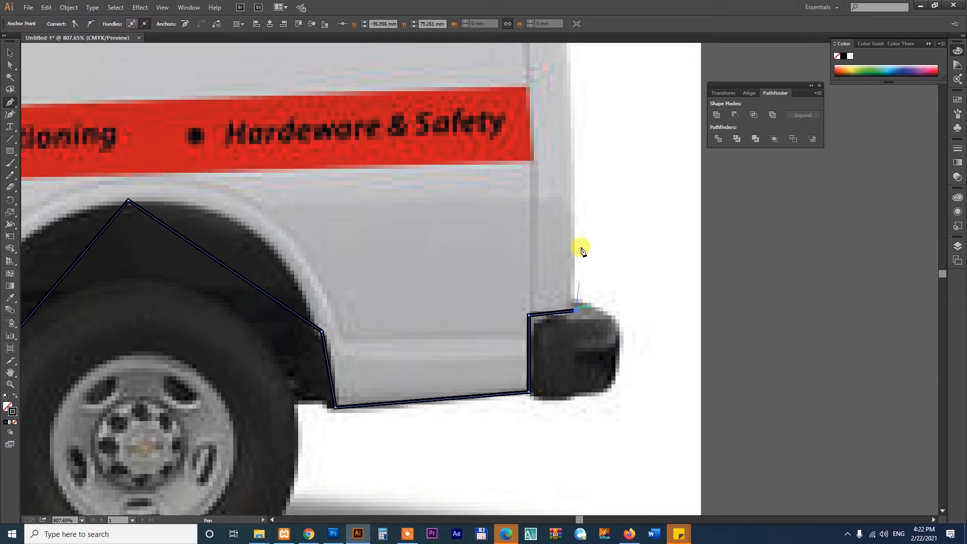
Trace up the van's back edge to the taillight, along its underside, and up its inner side to the roof's rear corner
left_click_drag(593, 150, 597, 364)
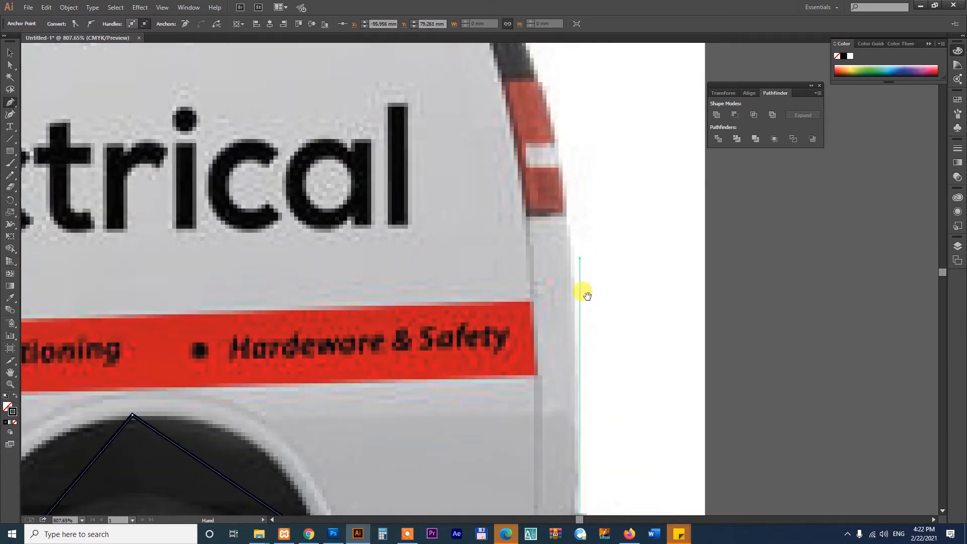
left_click(568, 218)
left_click(527, 218)
scroll(527, 302, "up", 5)
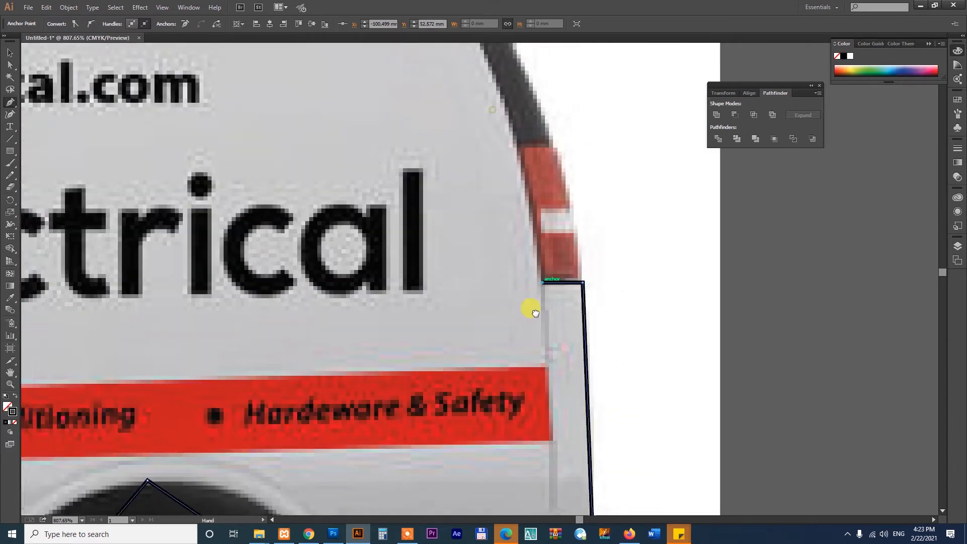
left_click(509, 228)
Trace the roofline from the rear corner forward to the top of the windshield
scroll(614, 267, "left", 6)
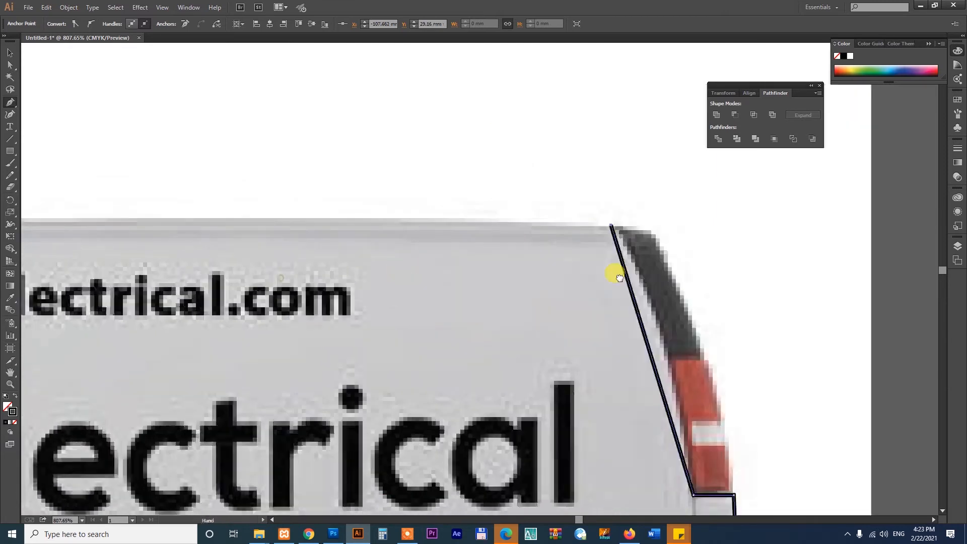
scroll(661, 247, "left", 10)
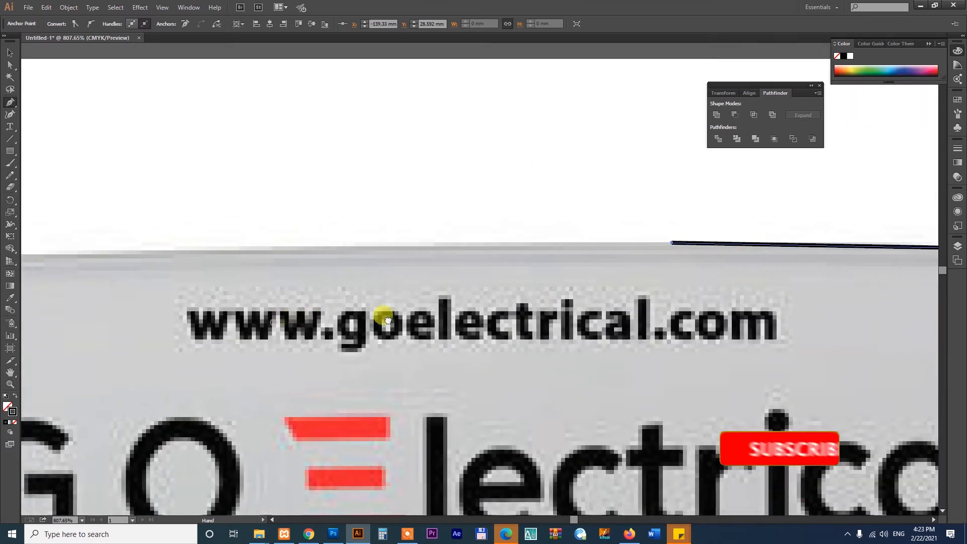
left_click(538, 253)
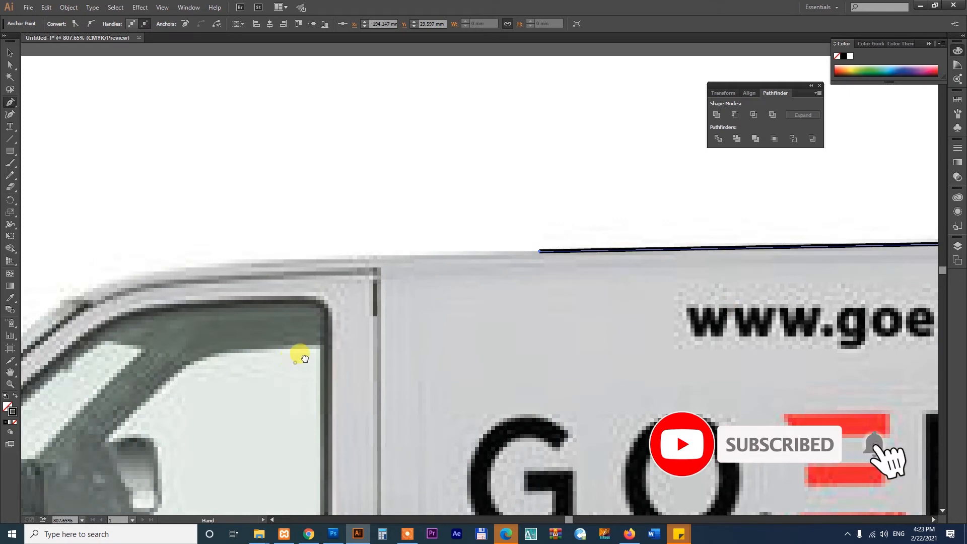
scroll(298, 353, "left", 8)
left_click(571, 244)
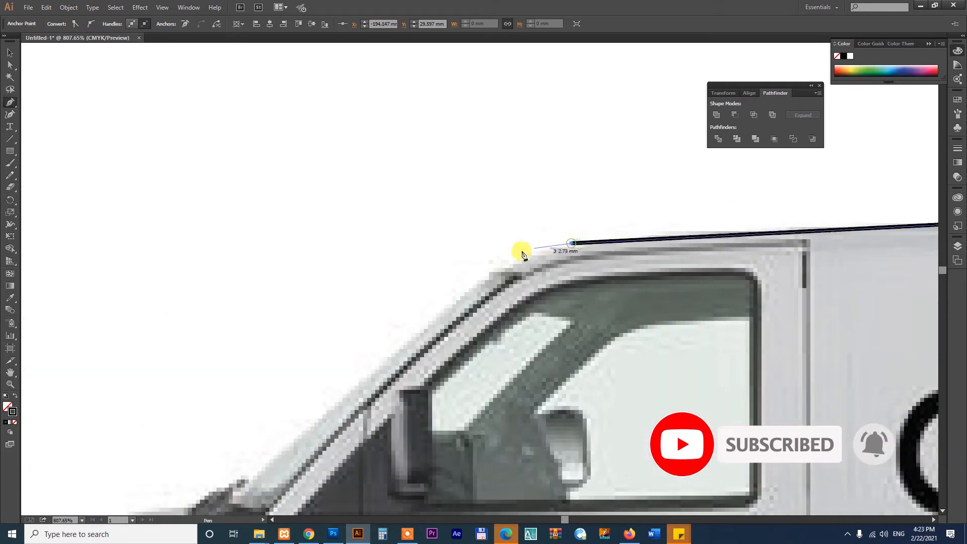
left_click(487, 270)
Trace down the windshield pillar and along the windshield base, and close the outline across the hood at the headlight's starting point
scroll(524, 302, "down", 3)
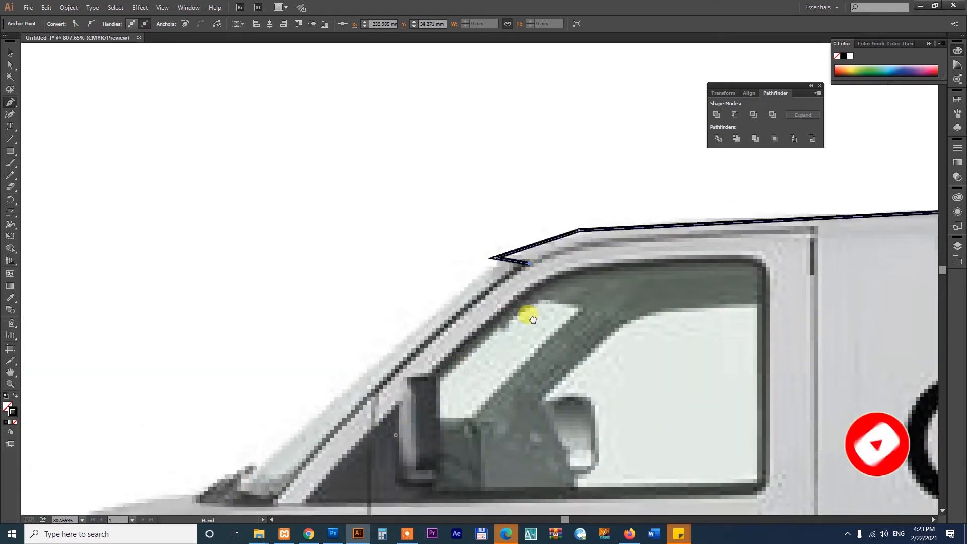
scroll(639, 281, "left", 5)
left_click(563, 343)
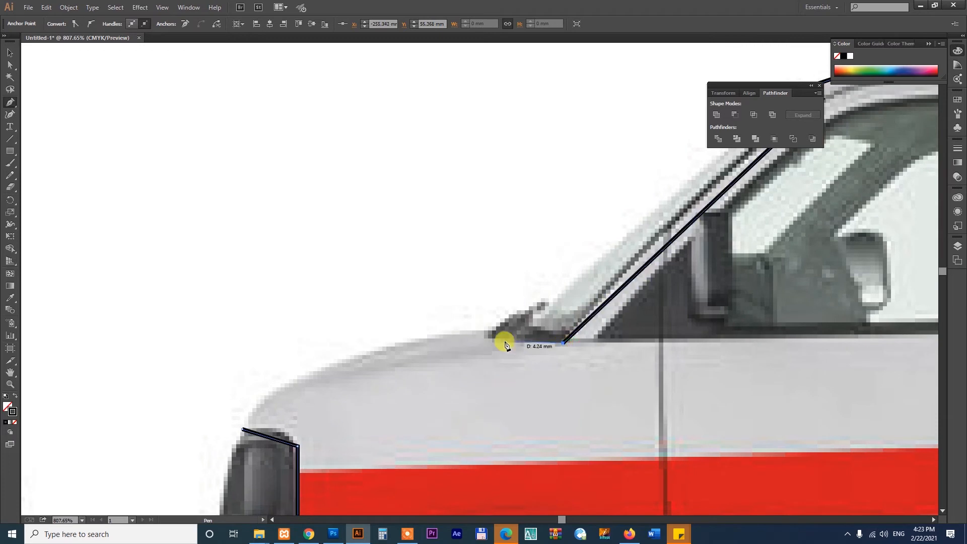
left_click(486, 331)
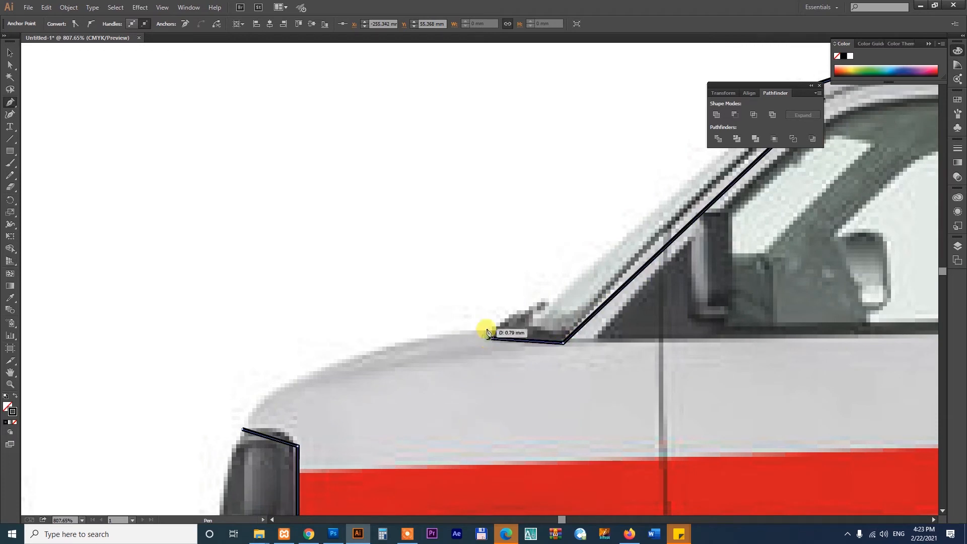
left_click(242, 430)
Use the Anchor Point tool to bend the hood segment and the segment above the headlight to match the van's contours
left_click_drag(449, 421, 388, 303)
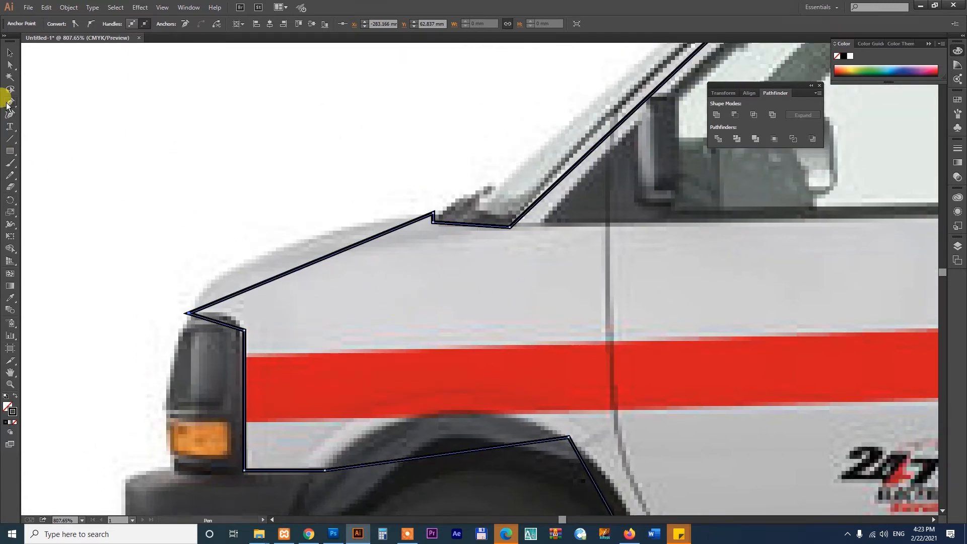
left_click_drag(8, 105, 68, 138)
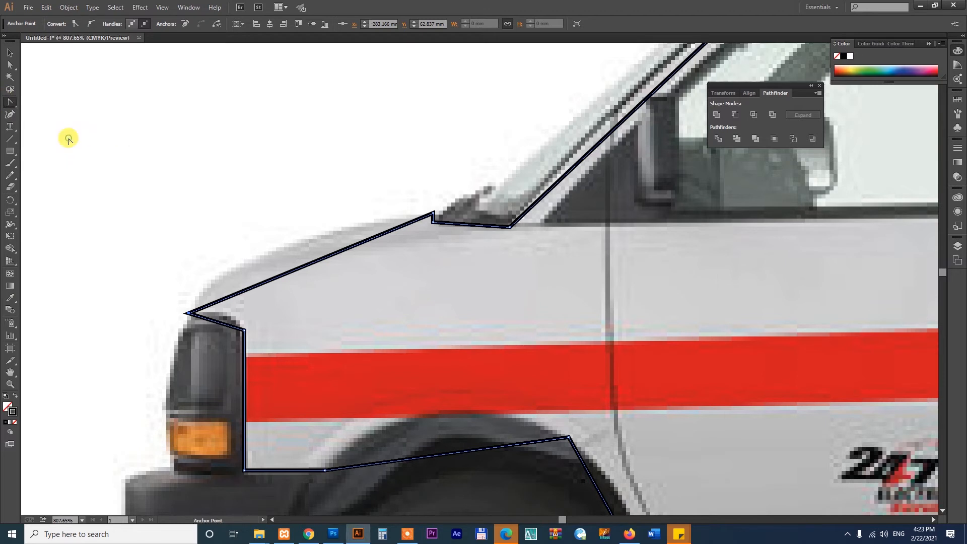
left_click_drag(285, 273, 250, 265)
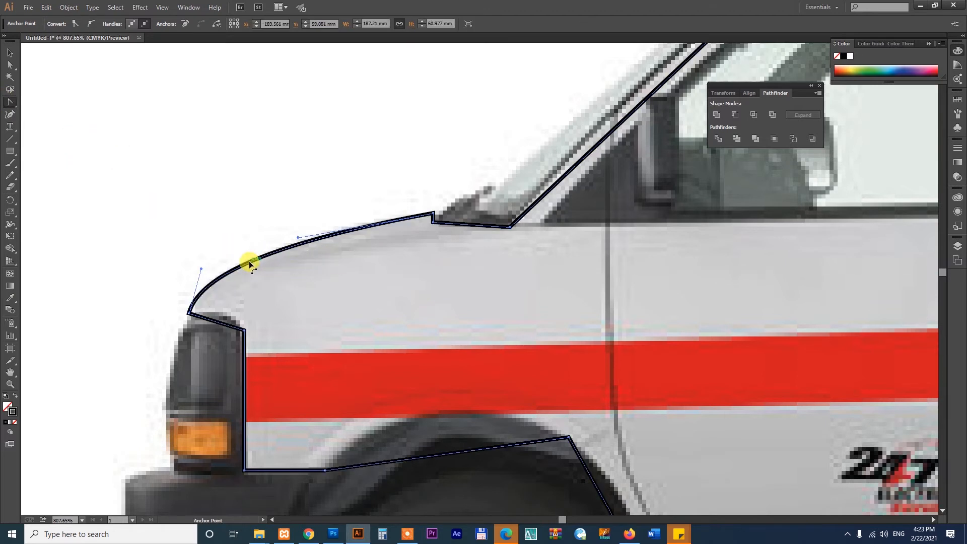
left_click_drag(309, 382, 280, 288)
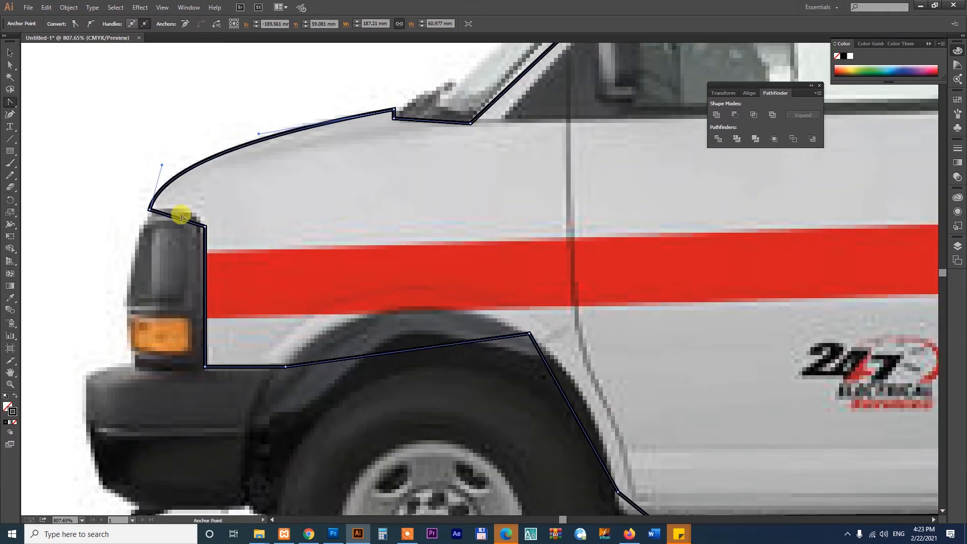
left_click_drag(183, 220, 186, 214)
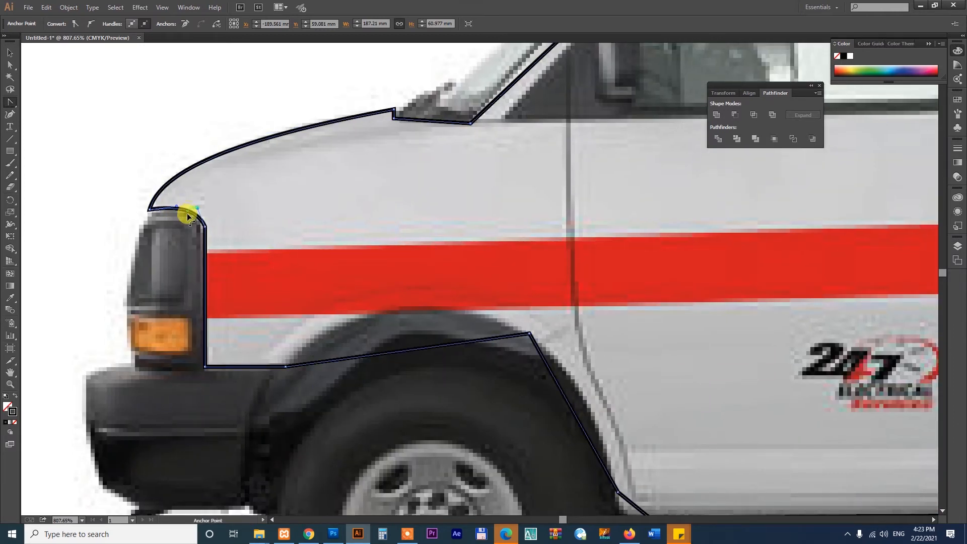
Bend the outline segments around the front wheel arch and the small corner behind it to match the van's contours
left_click_drag(315, 287, 245, 189)
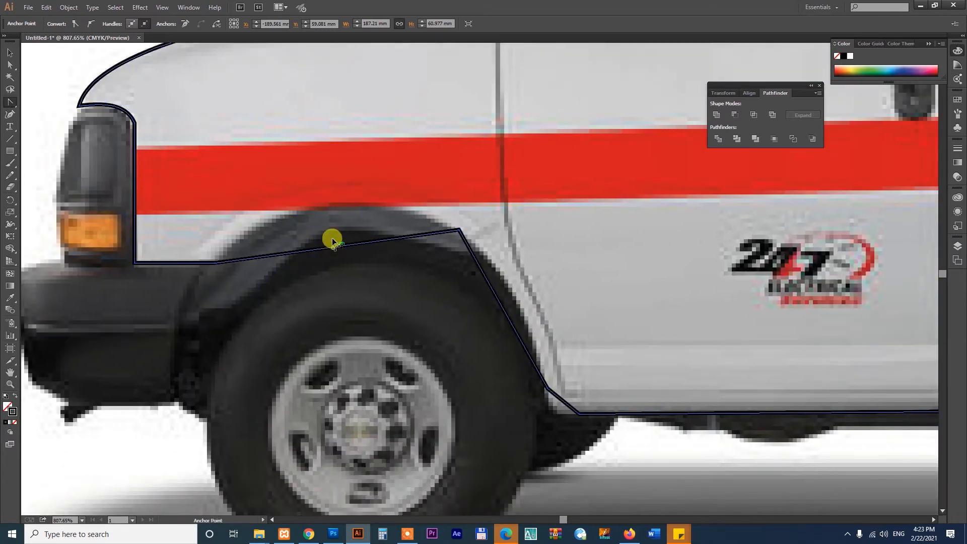
left_click_drag(333, 241, 325, 210)
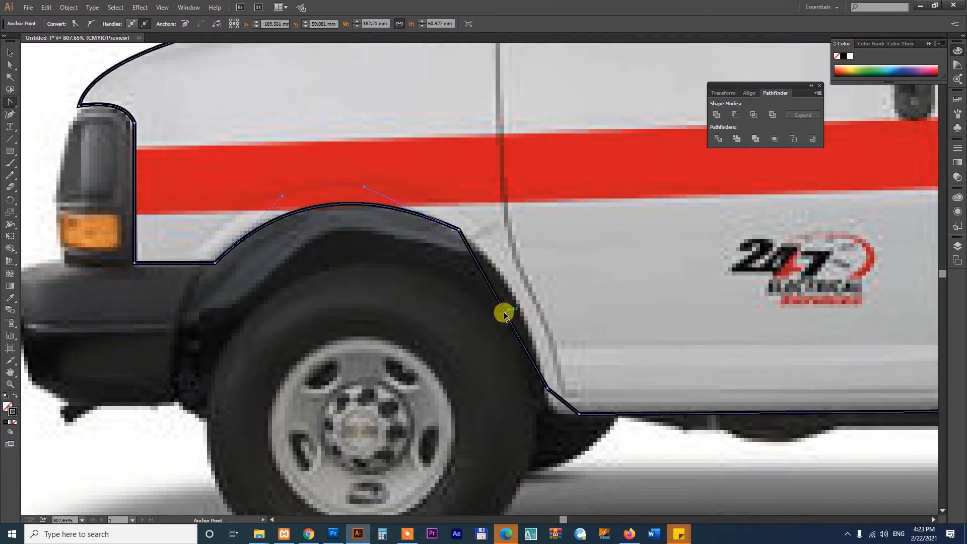
left_click_drag(505, 314, 518, 308)
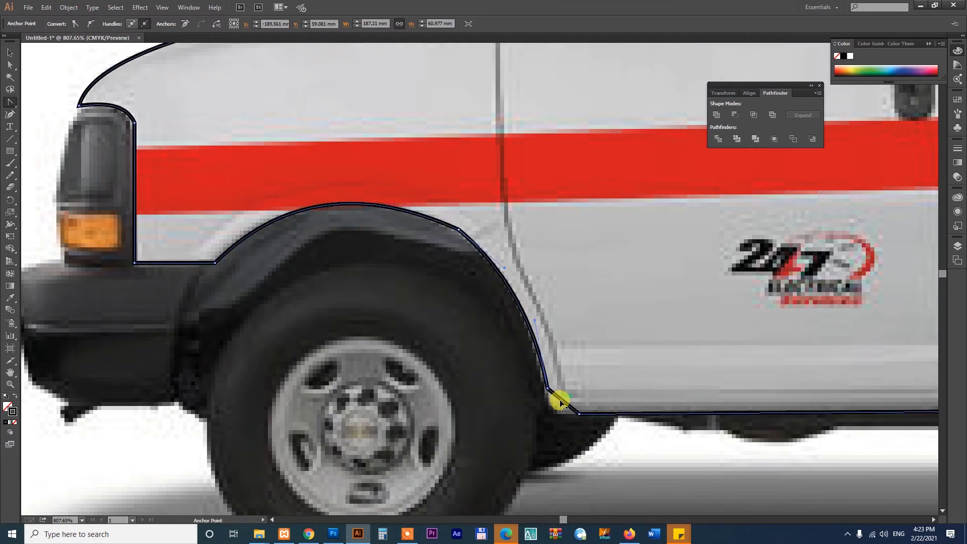
left_click_drag(558, 402, 553, 407)
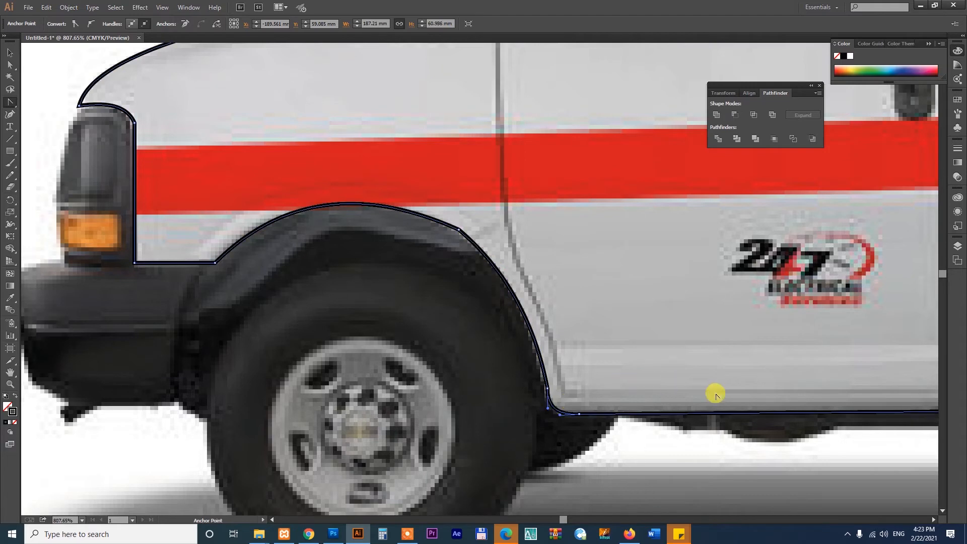
Bend the two outline segments over the rear wheel so they follow the rounded wheel arch
left_click_drag(769, 372, 441, 416)
left_click_drag(553, 390, 346, 395)
left_click_drag(648, 384, 262, 386)
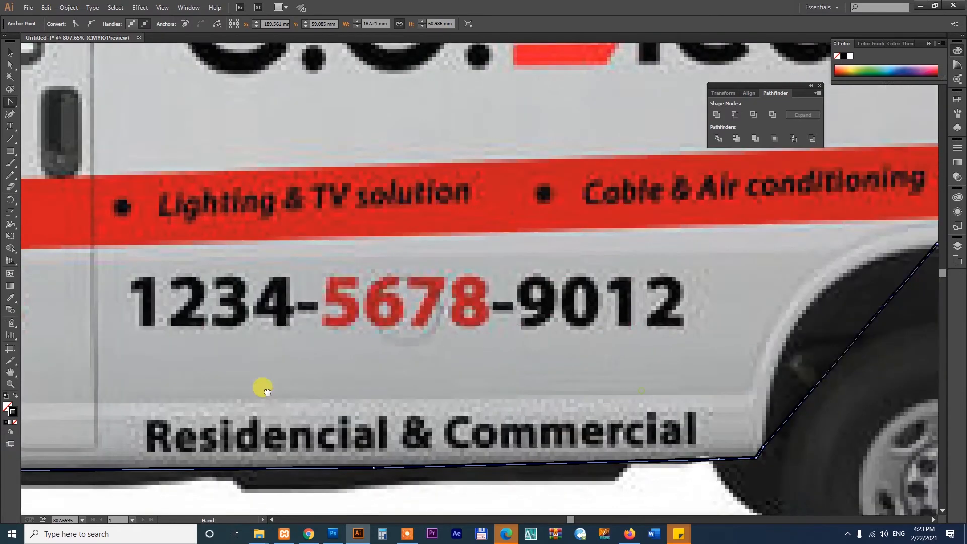
left_click_drag(493, 297, 192, 301)
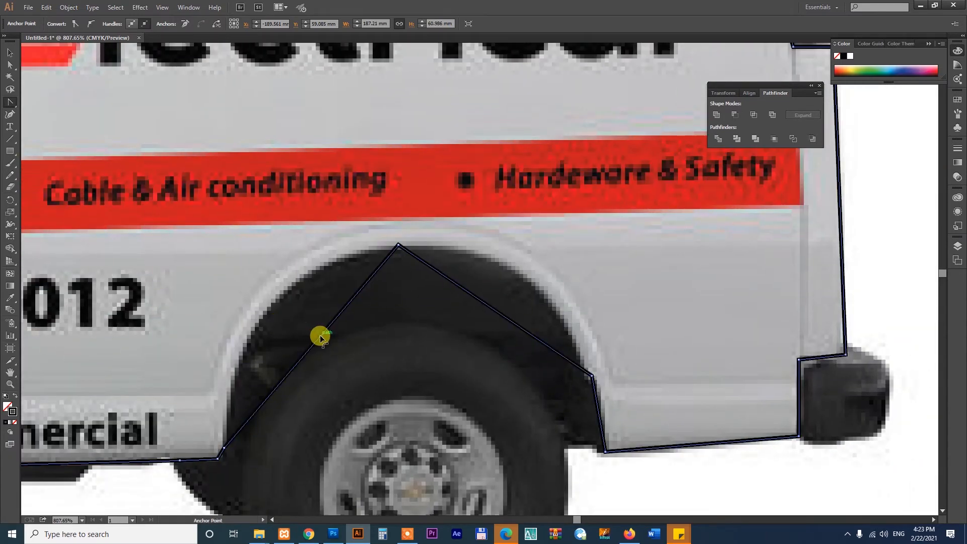
left_click_drag(320, 337, 276, 298)
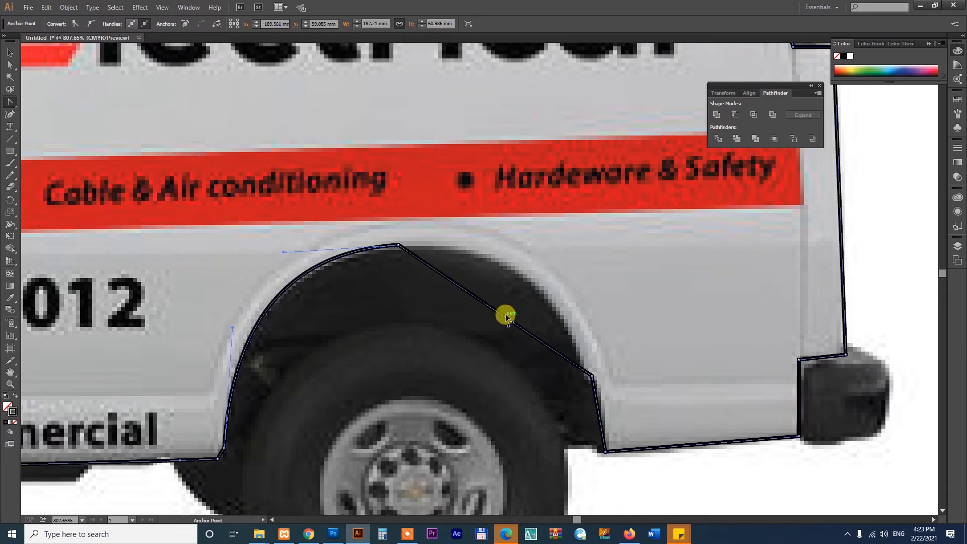
left_click_drag(505, 317, 529, 280)
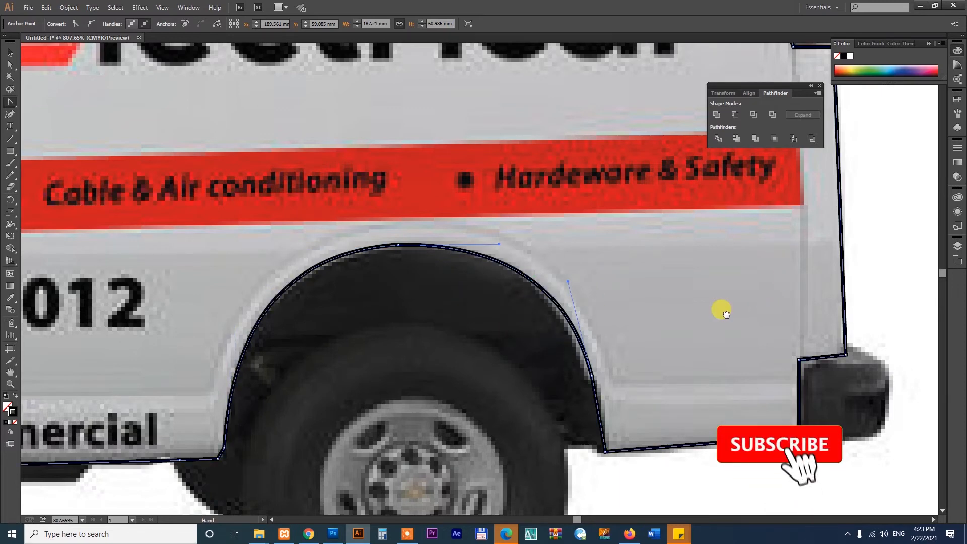
Curve the outline along the roof, its front corner and the windshield pillar to fit the van's body
left_click_drag(725, 156, 609, 357)
left_click_drag(628, 131, 679, 264)
left_click_drag(558, 247, 611, 319)
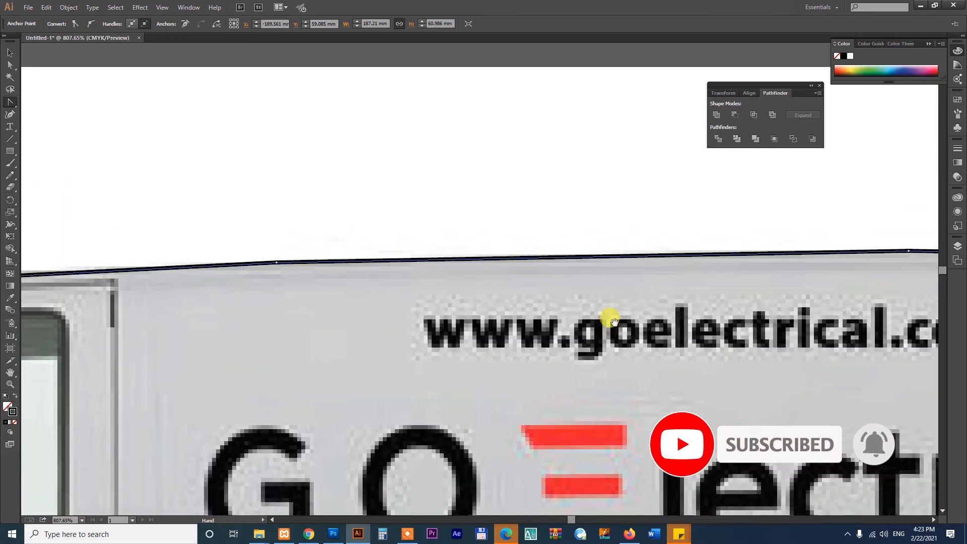
left_click_drag(600, 256, 601, 254)
left_click_drag(136, 310, 658, 337)
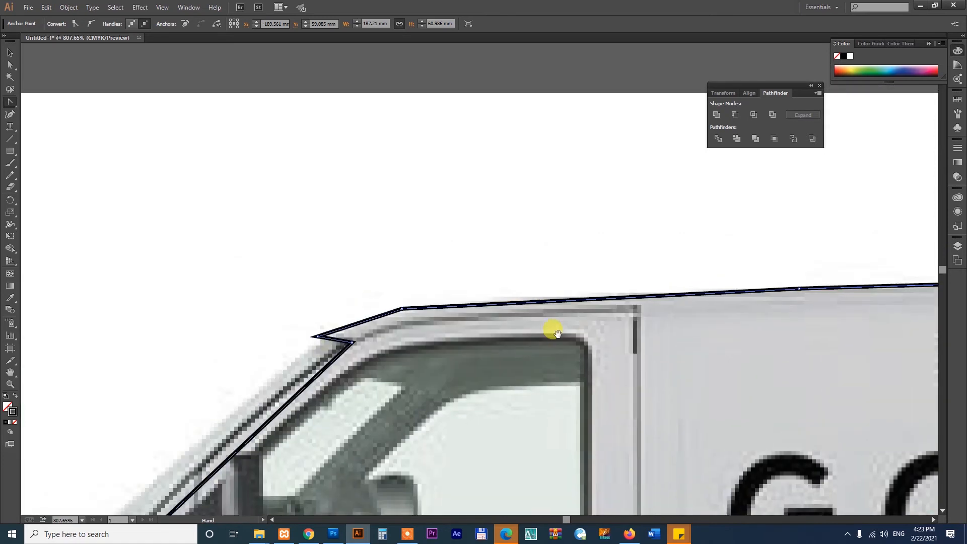
left_click_drag(363, 323, 729, 233)
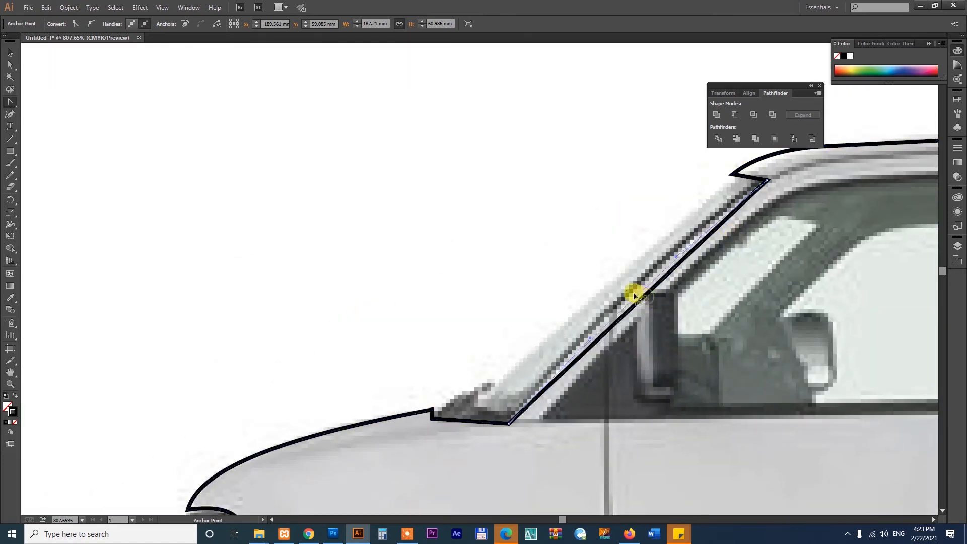
left_click_drag(735, 350, 554, 316)
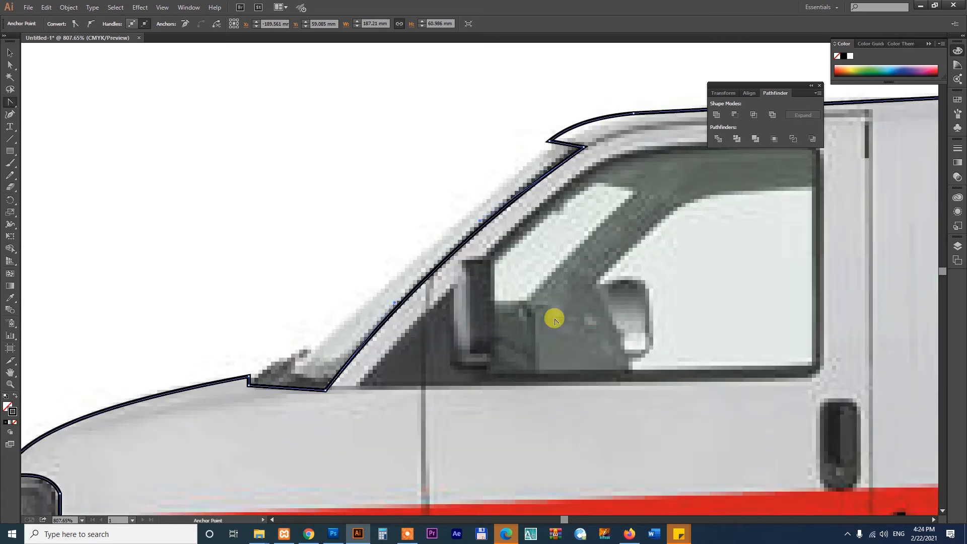
Remove the stroke from the traced van body and fill the shape with light yellow
key("v")
scroll(554, 319, "down", 6)
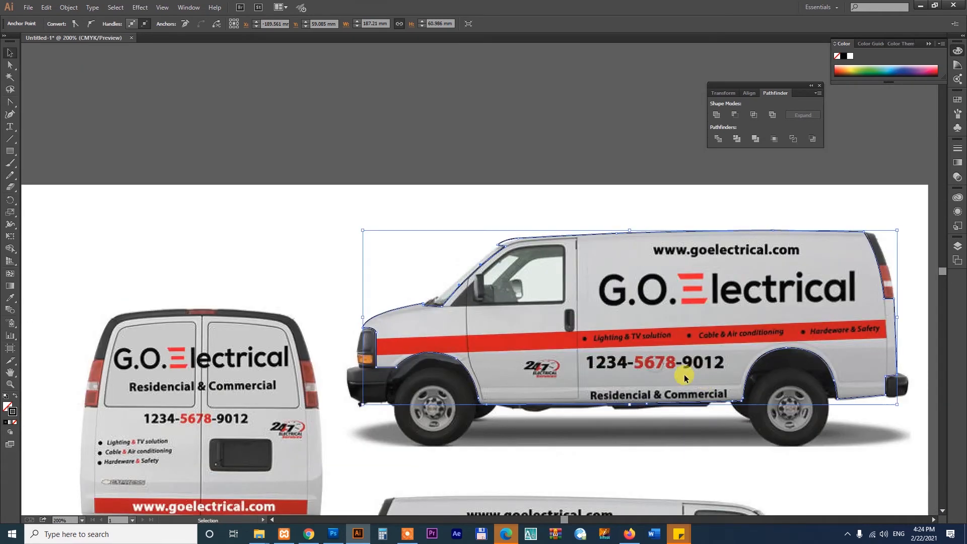
scroll(673, 319, "right", 2)
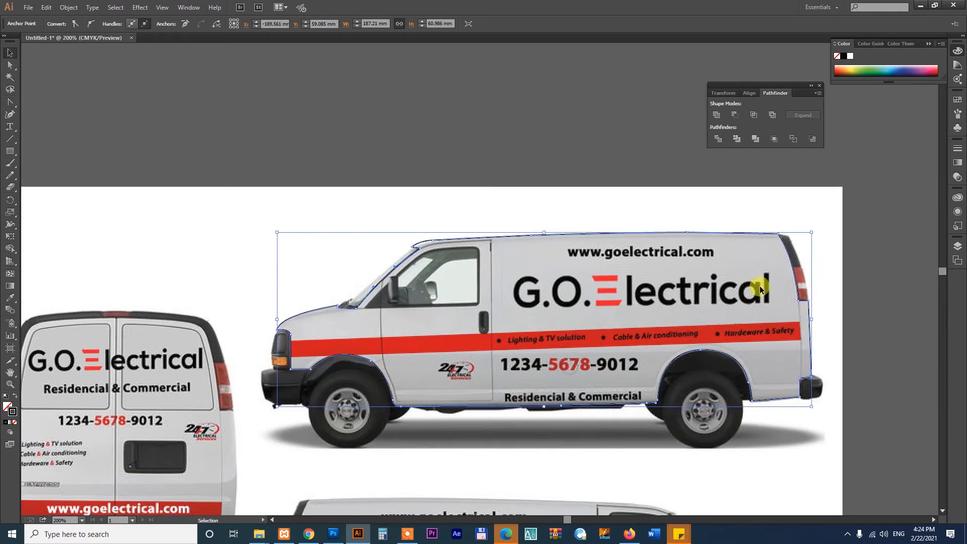
left_click(846, 65)
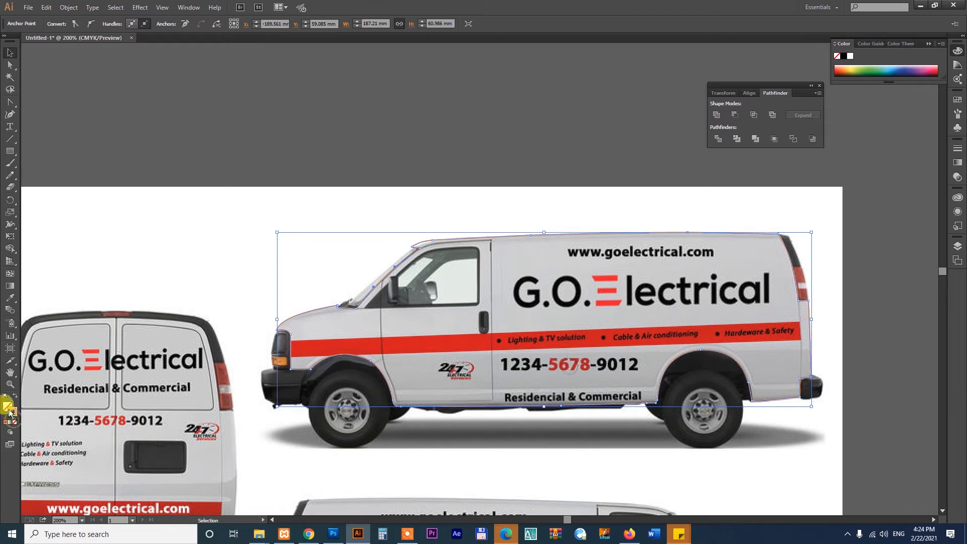
left_click(14, 422)
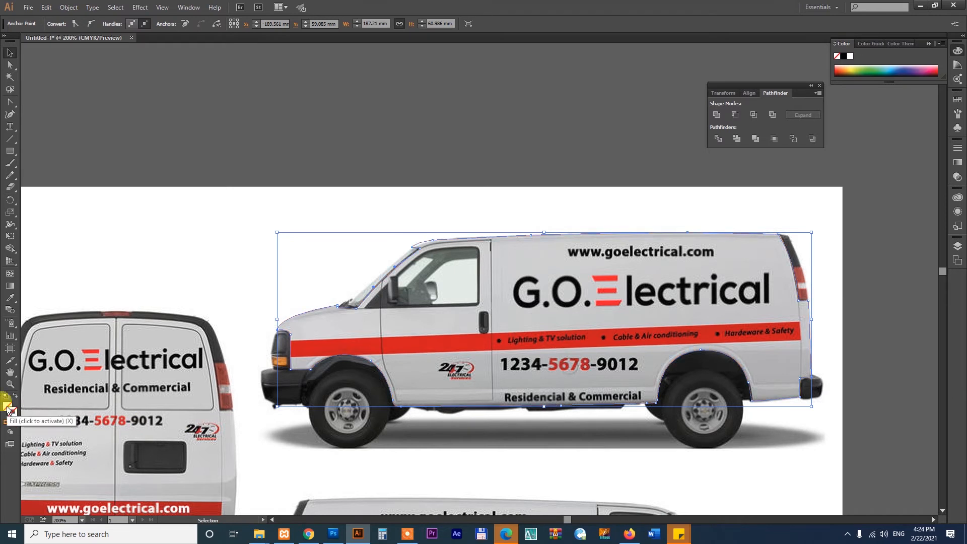
left_click(851, 66)
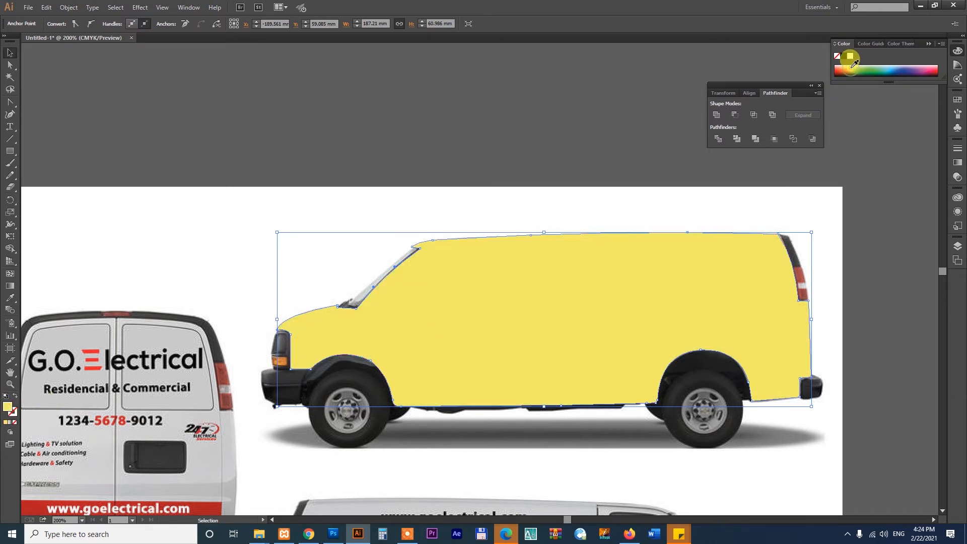
Select the yellow van body shape and hide it to expose the van image underneath
left_click(900, 330)
key("z")
left_click_drag(203, 192, 851, 434)
key("v")
left_click(555, 301)
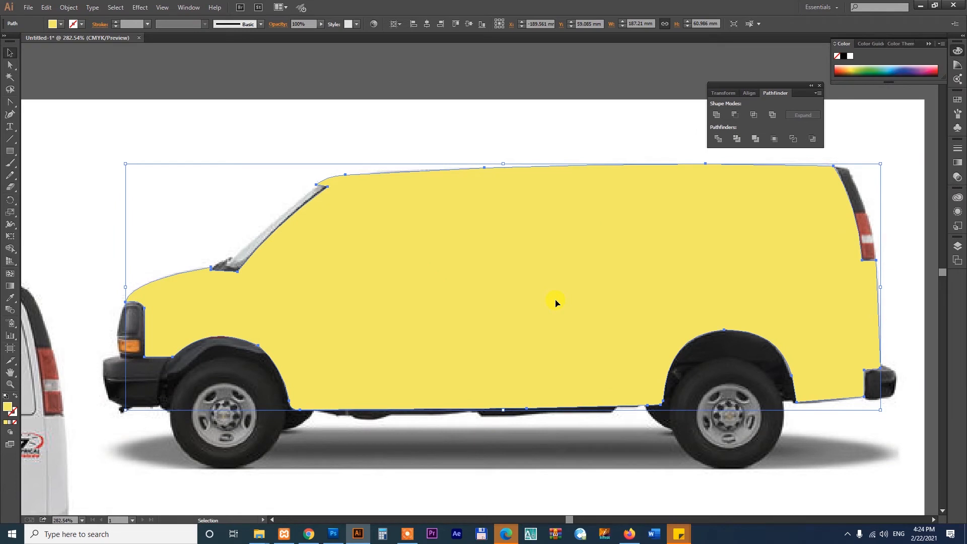
key("a")
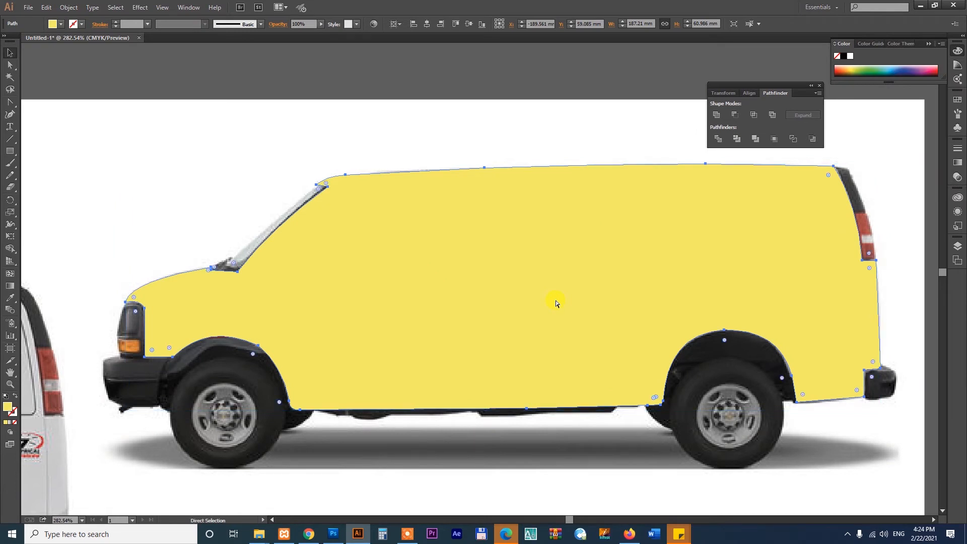
left_click(70, 7)
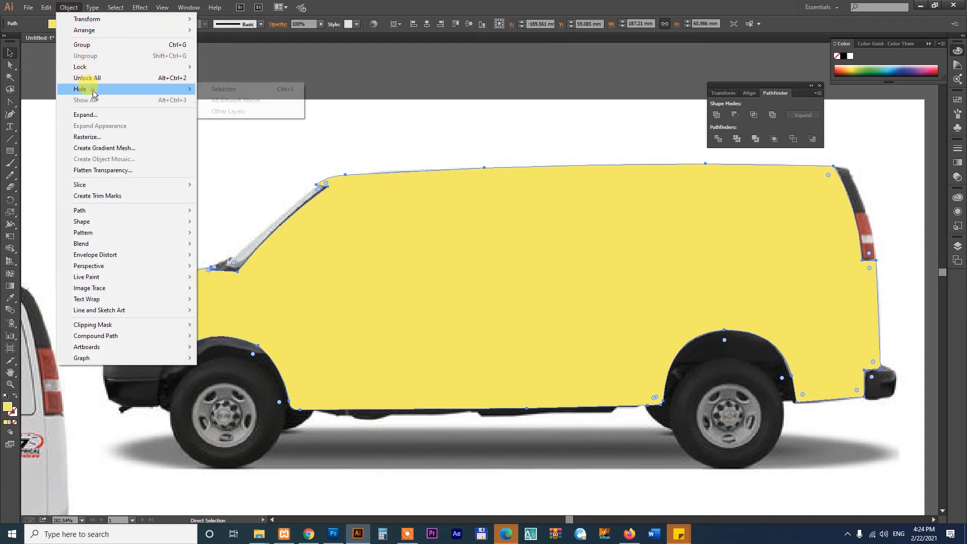
left_click(291, 89)
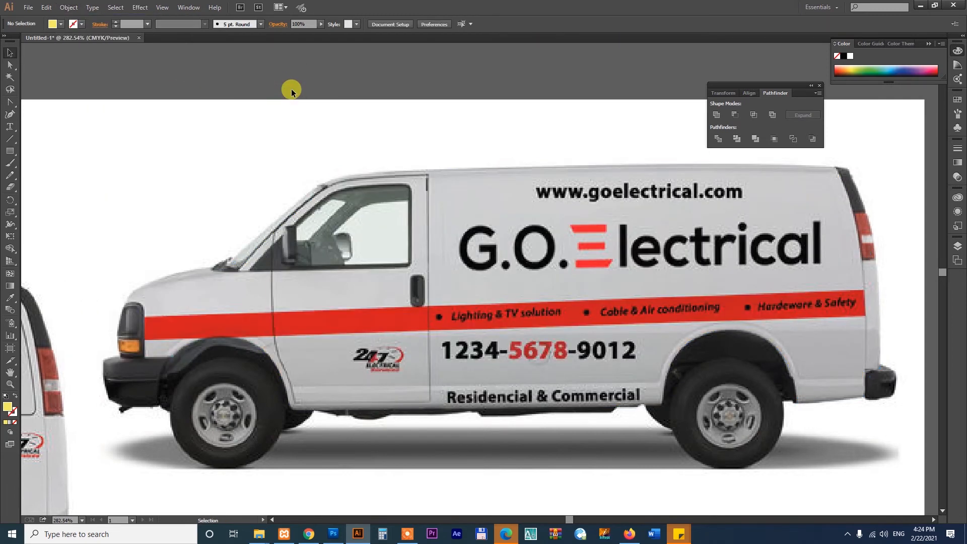
With the Pen tool, trace the front door window's rear edge, placing extra anchor points around its upper and lower corners
key("z")
left_click_drag(386, 257, 498, 311)
left_click_drag(573, 295, 583, 301)
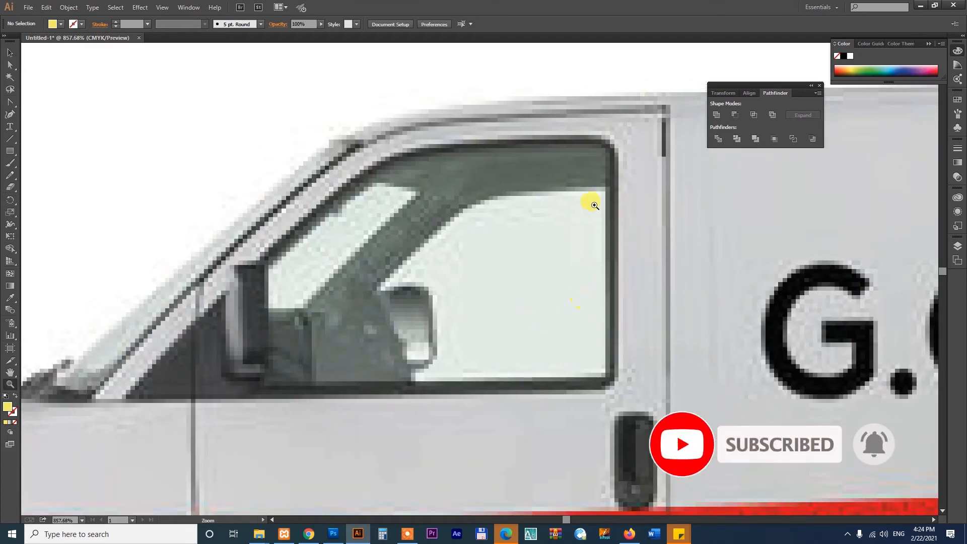
left_click(596, 137)
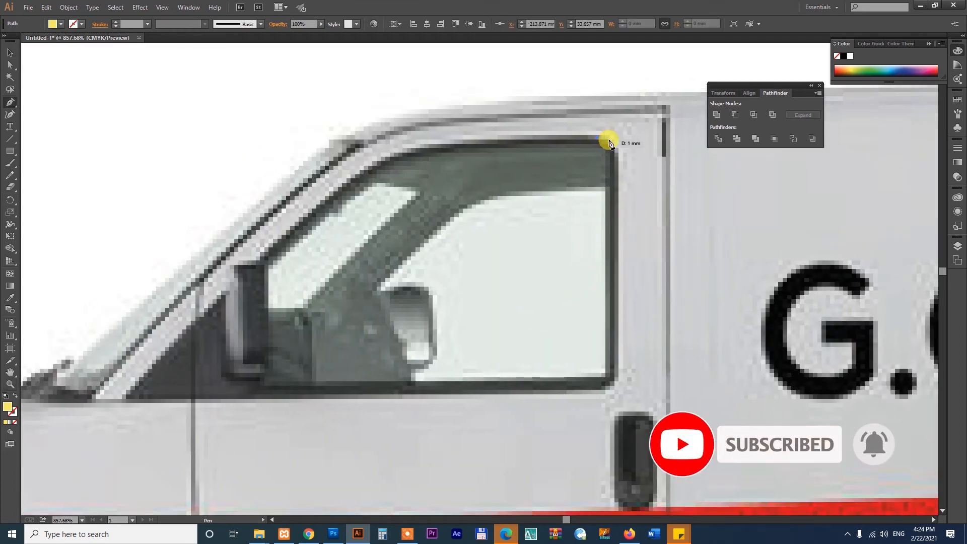
left_click(609, 139)
left_click(614, 149)
left_click(615, 154)
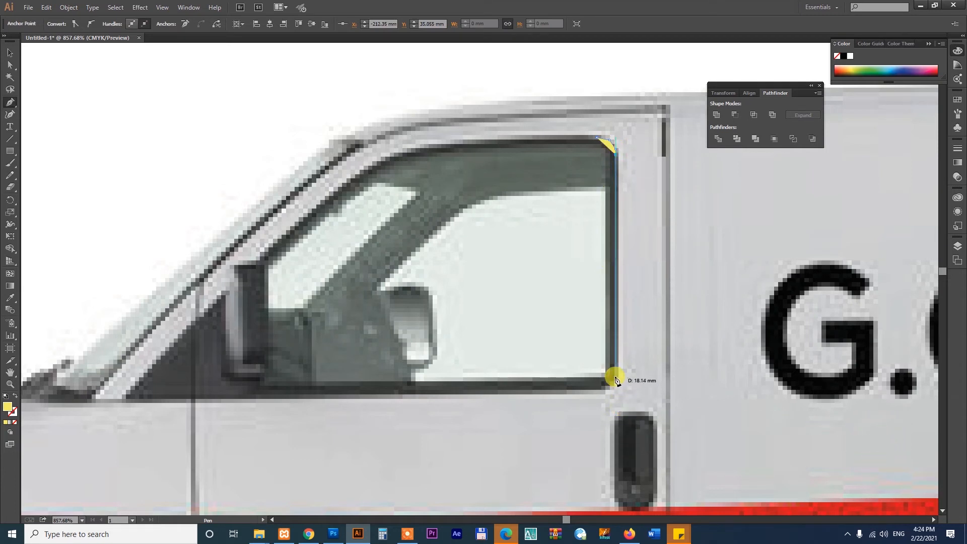
left_click(615, 378)
left_click(609, 386)
left_click(599, 388)
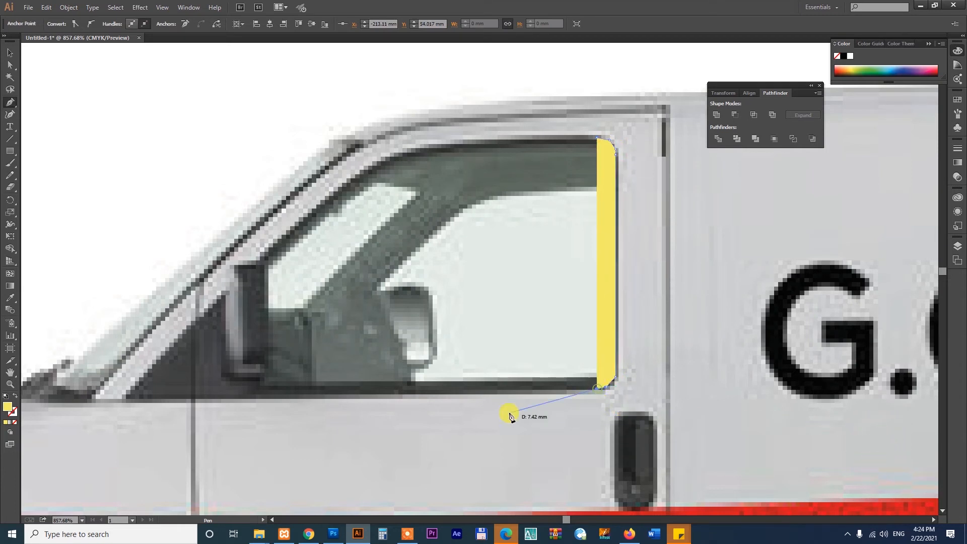
Trace the window's lower edge and slanted front edge up to its top, and close the outline at the starting point
left_click(123, 398)
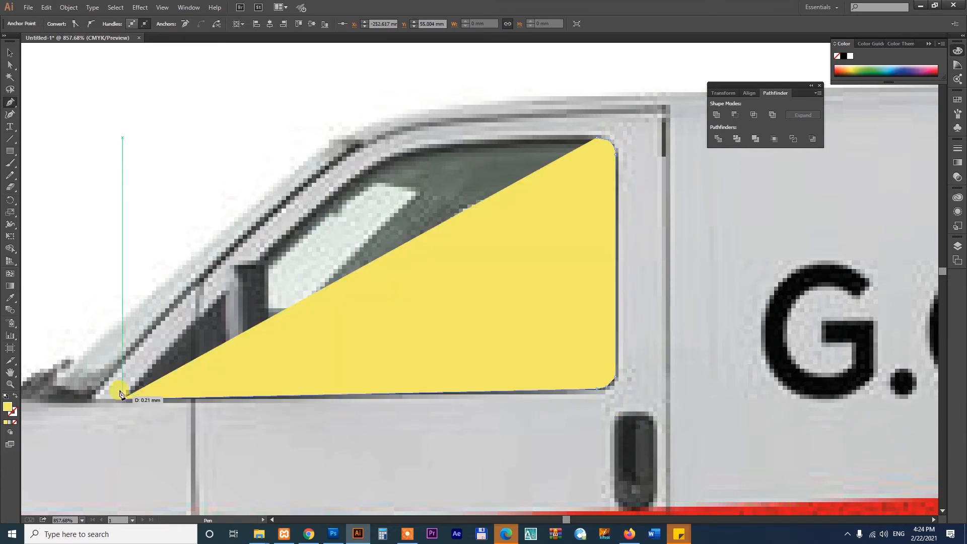
left_click(267, 251)
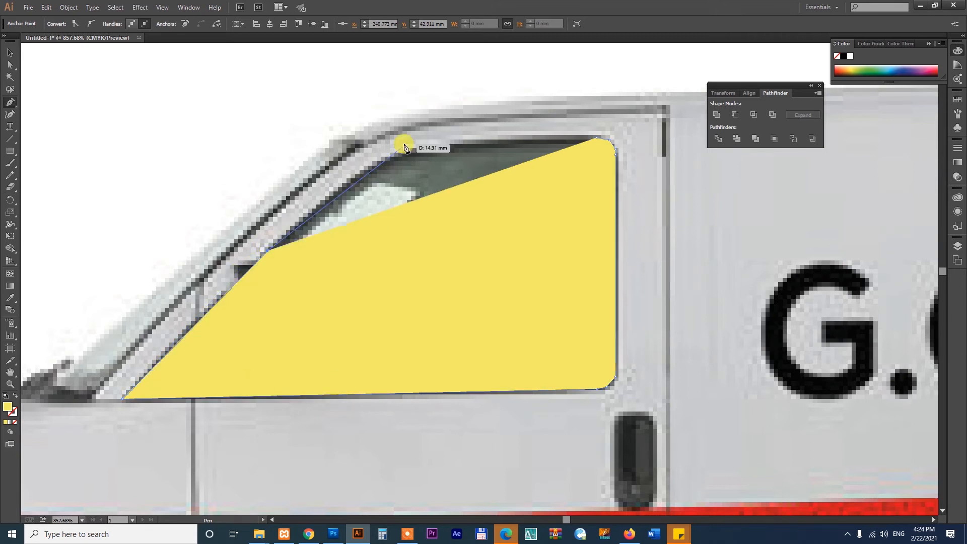
left_click(354, 176)
left_click(466, 140)
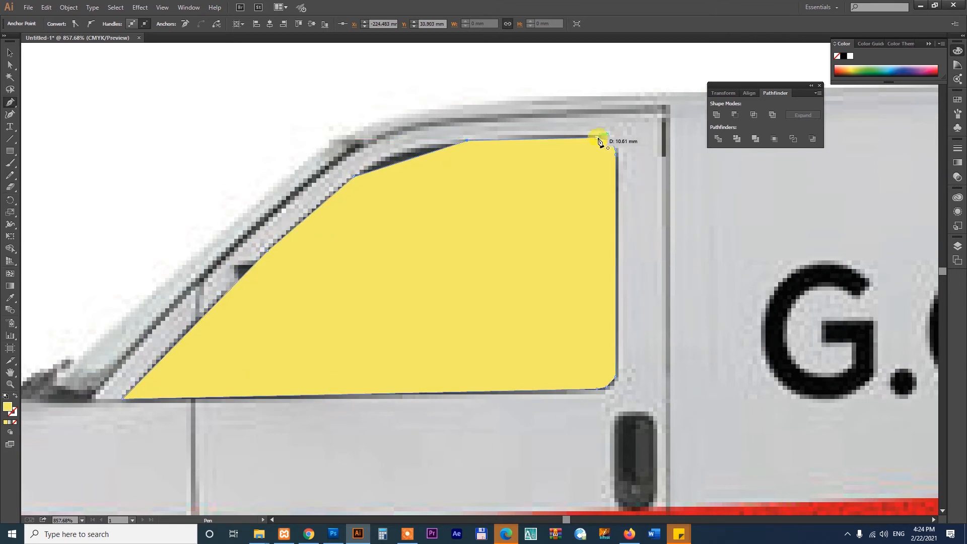
Bend the window outline's upper front segment with the Anchor Point tool and fill the window shape with orange-red
key("shift+c")
left_click_drag(398, 161, 395, 156)
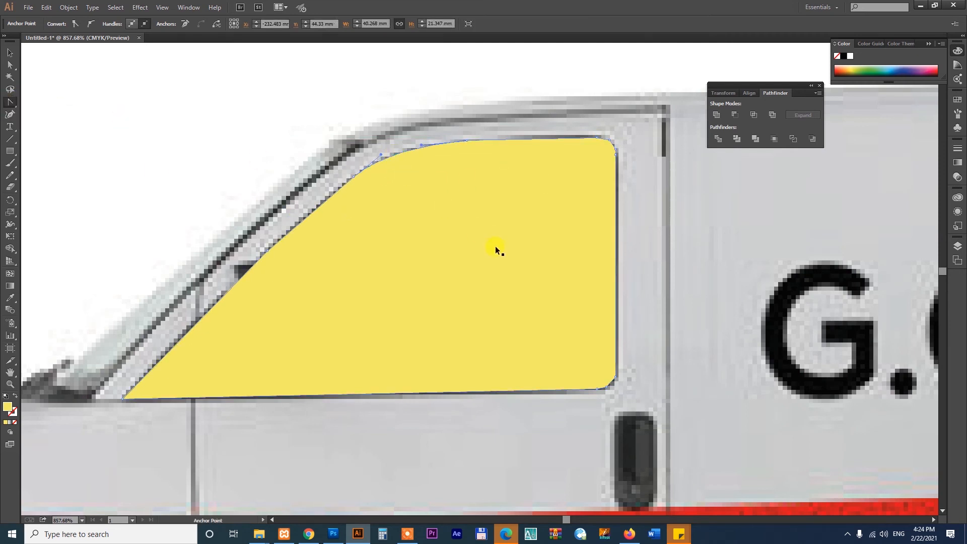
key("v")
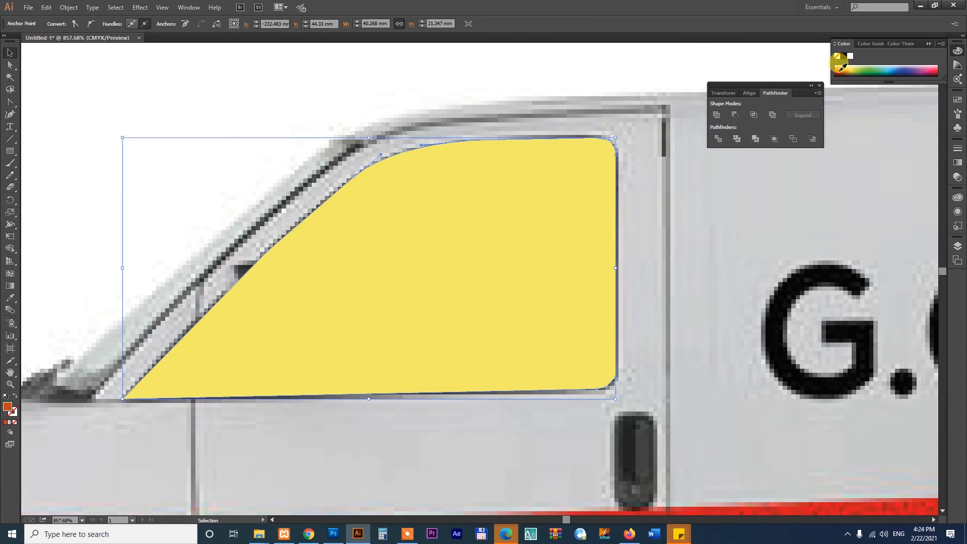
left_click(839, 70)
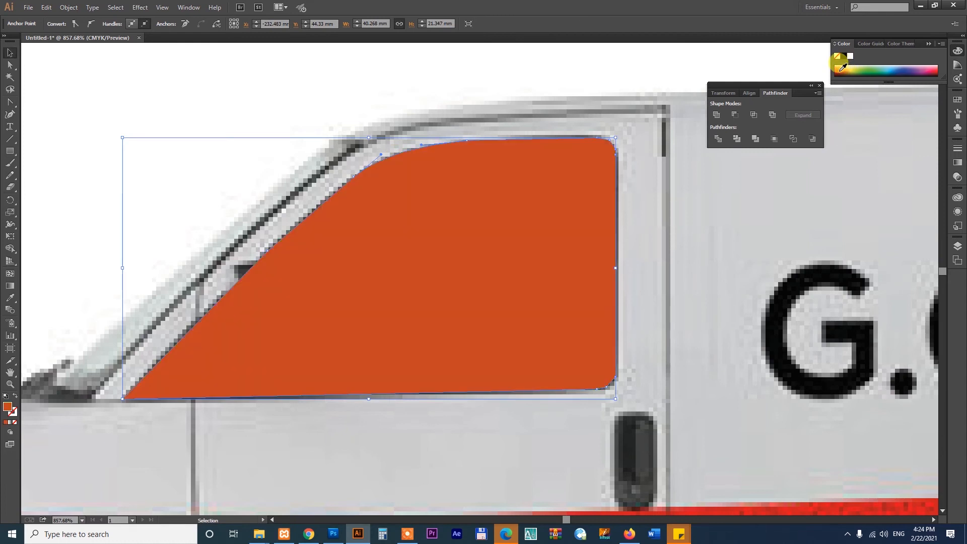
Bring the orange-red window shape to the front of the stacking order
left_click(68, 8)
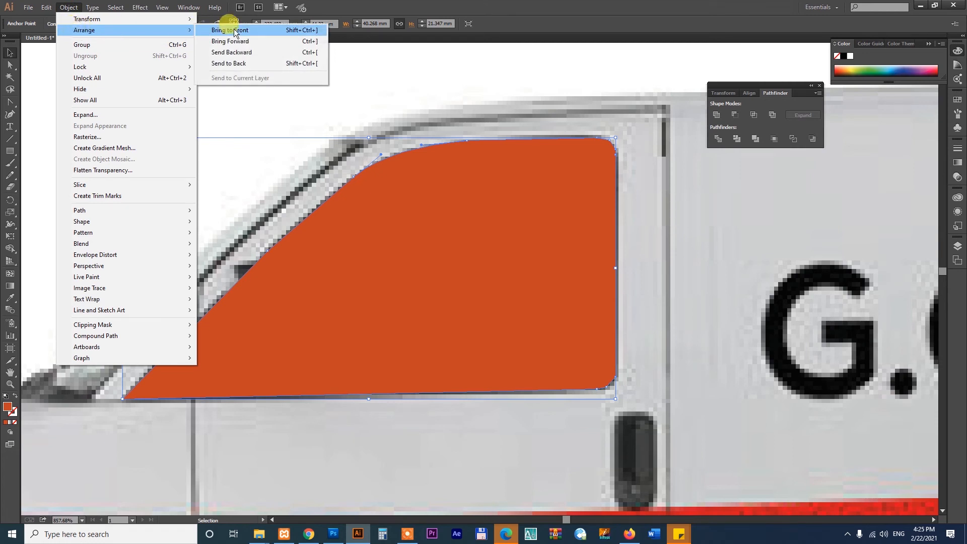
left_click(234, 32)
key("a")
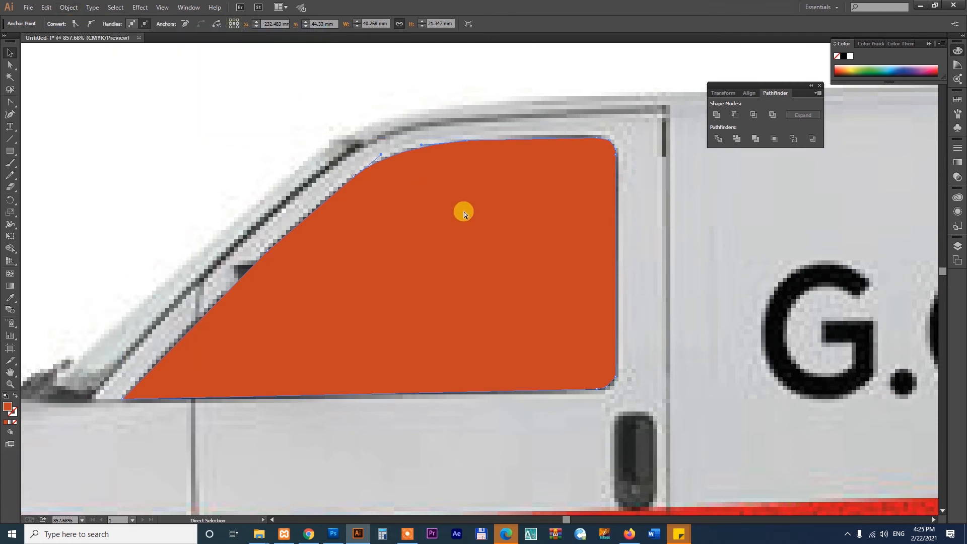
Show all hidden artwork to bring back the yellow van body shape beneath the orange-red window
scroll(464, 211, "down", 1)
key("ctrl+minus")
key("ctrl+minus")
left_click_drag(587, 291, 428, 220)
left_click(69, 7)
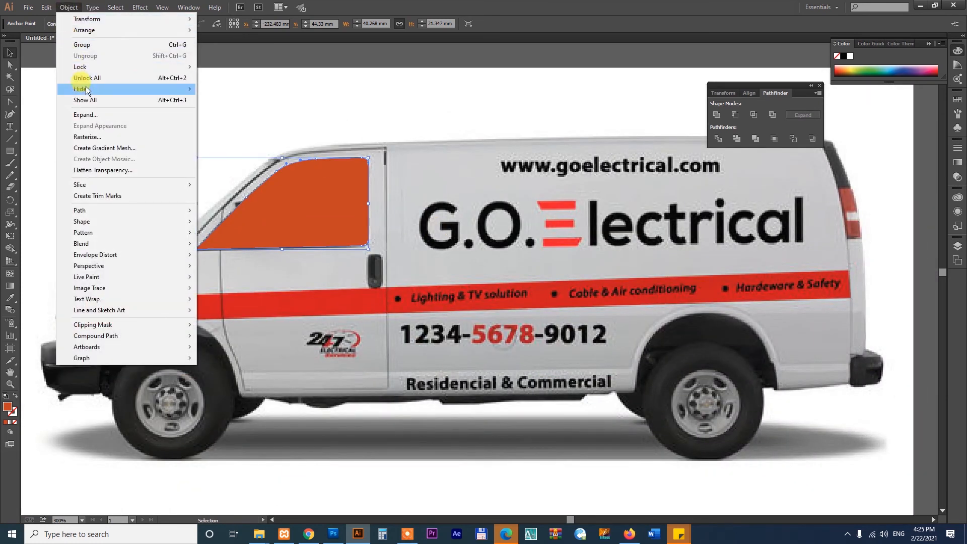
mouse_move(92, 89)
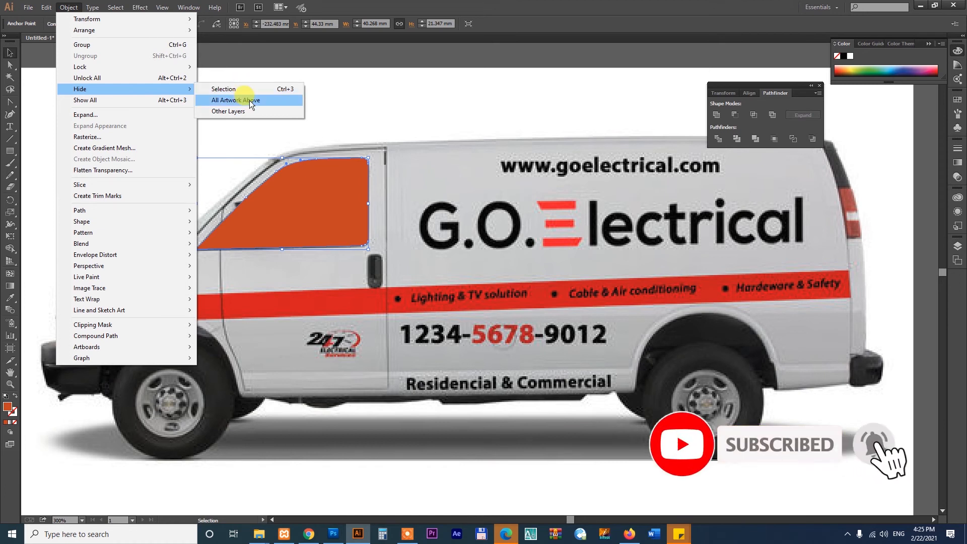
left_click(118, 101)
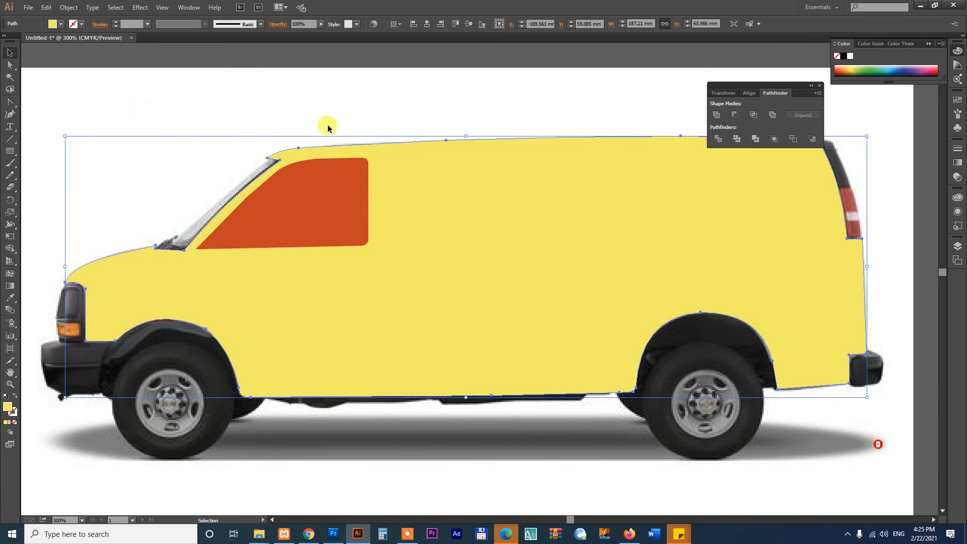
Select the orange-red window together with the yellow body and subtract the window using Pathfinder's Minus Front
left_click(380, 53)
left_click(340, 193)
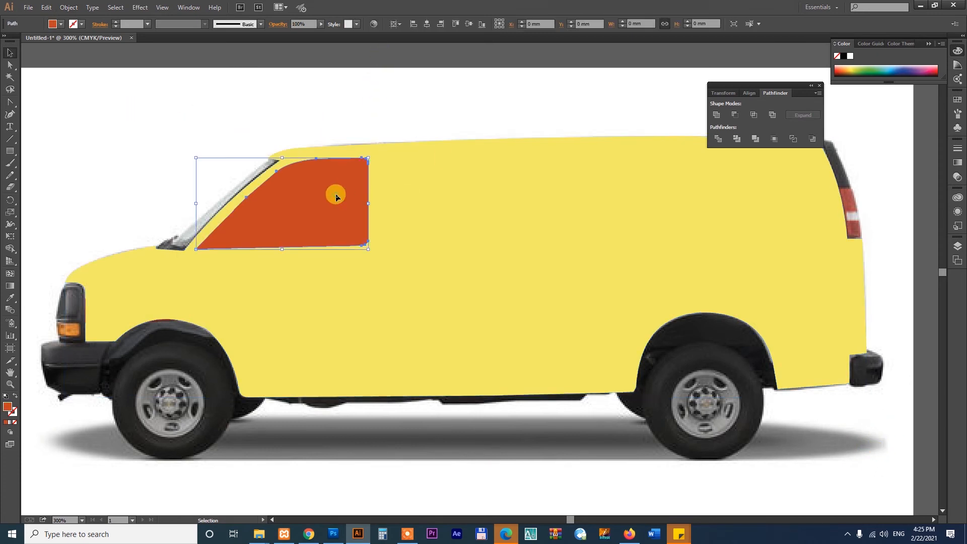
left_click(483, 212)
left_click(354, 198)
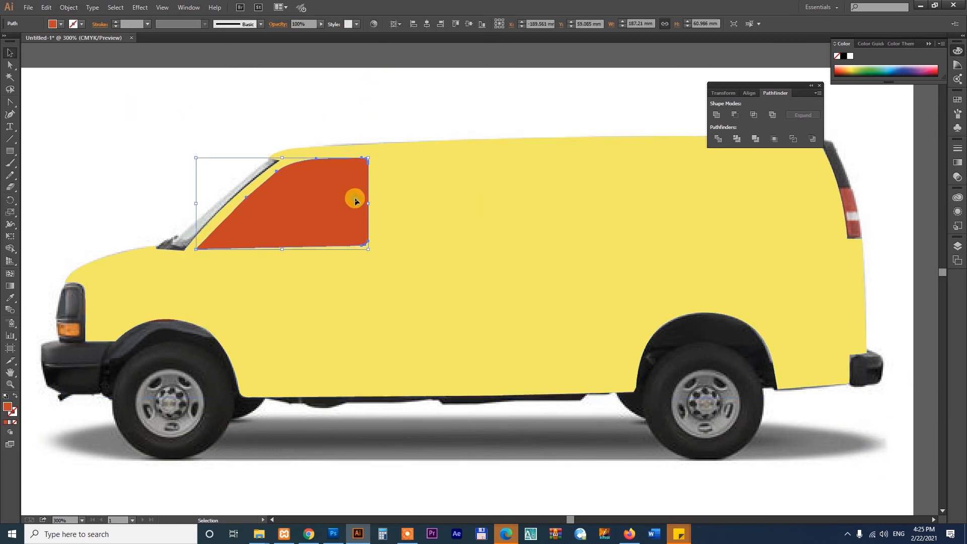
left_click(444, 197, "shift")
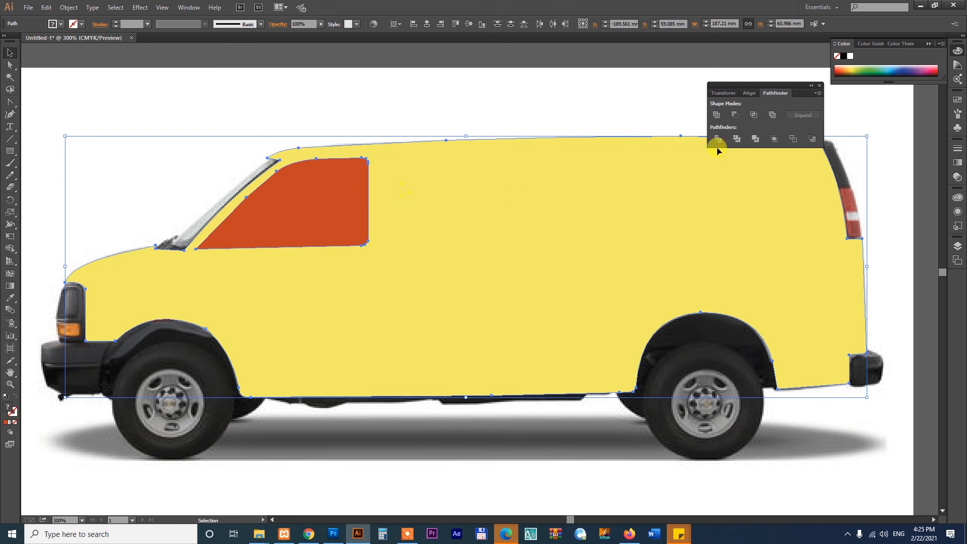
left_click(734, 115)
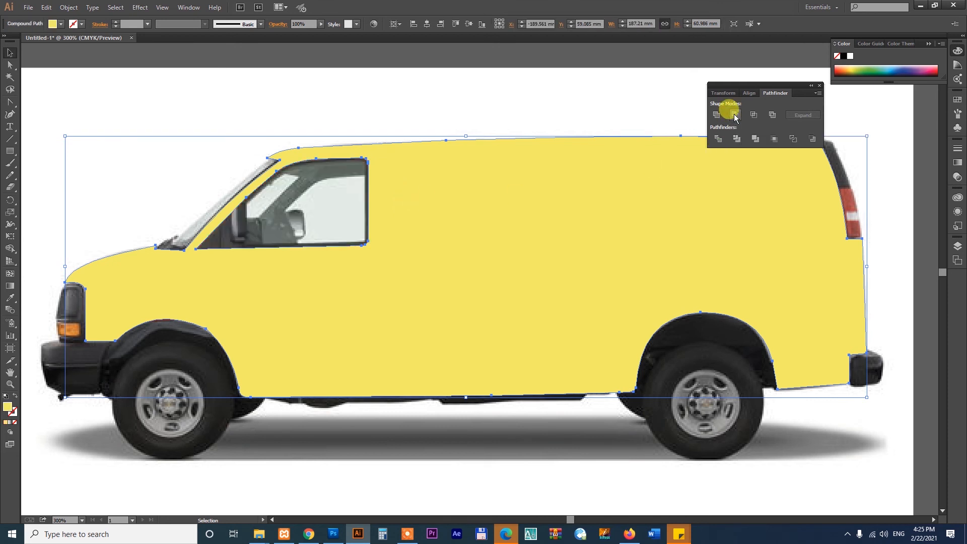
left_click(425, 58)
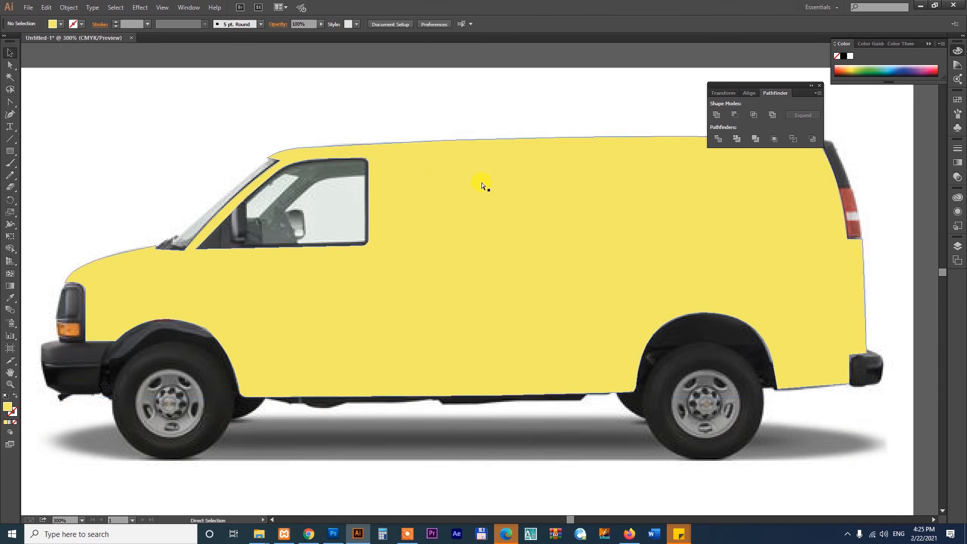
Examine the yellow body shape with its window cut-out on the upper van and compare it with the untraced van views
key("ctrl+minus")
key("ctrl+minus")
key("ctrl+minus")
left_click_drag(493, 279, 500, 199)
key("z")
left_click_drag(232, 140, 700, 398)
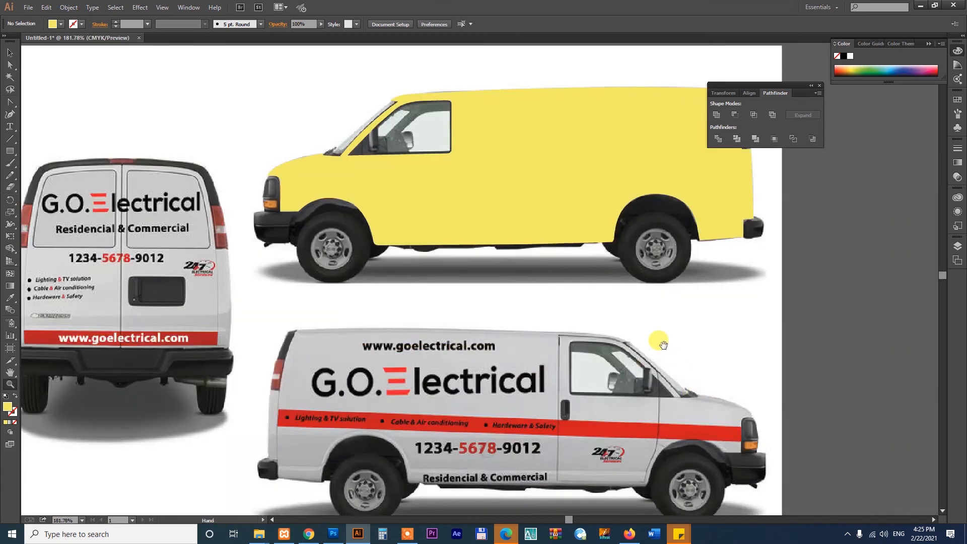
left_click_drag(657, 341, 591, 320)
key("v")
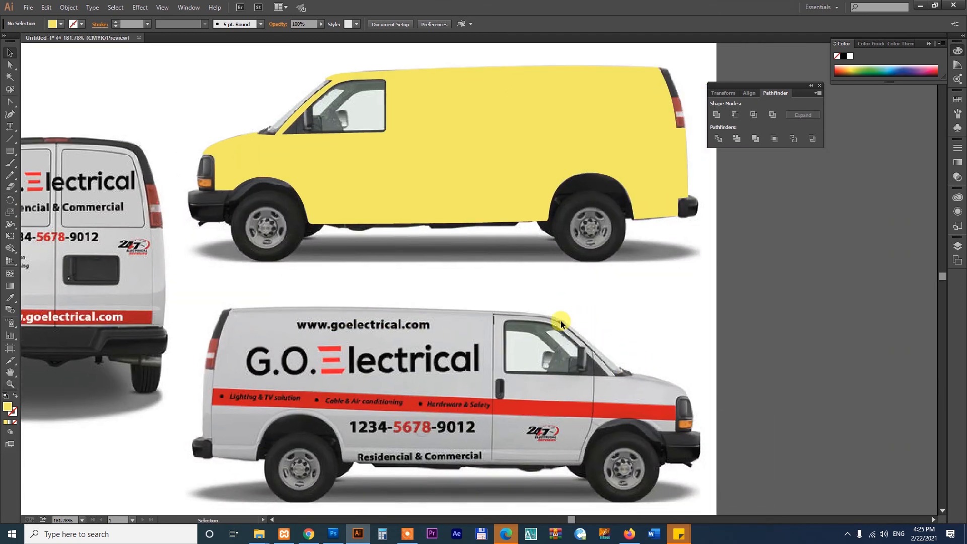
left_click(628, 109)
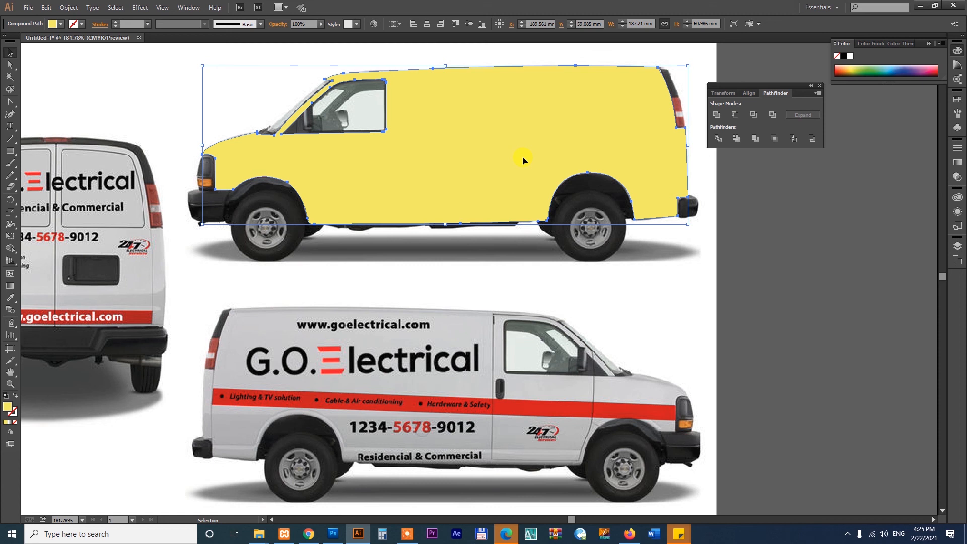
left_click_drag(489, 174, 490, 169)
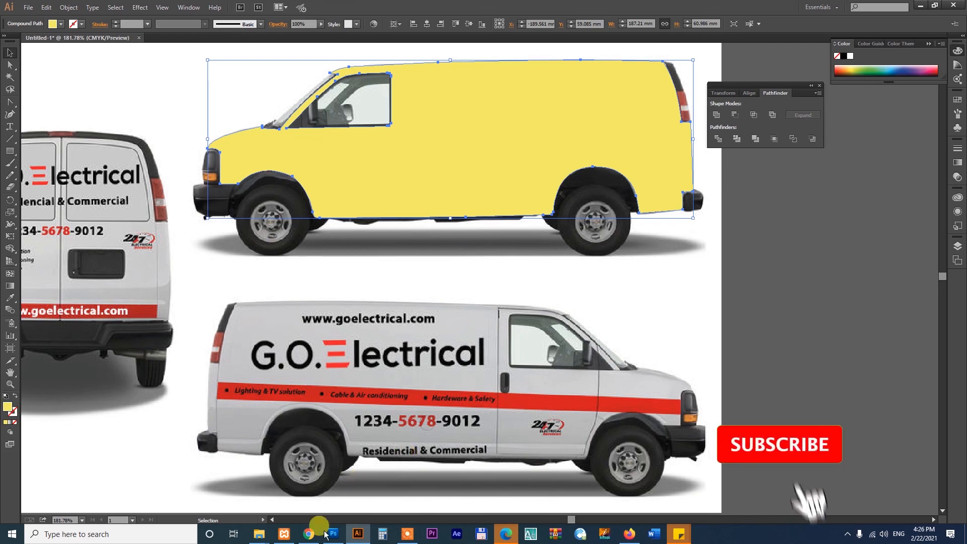
Switch to Chrome and bring up the Sargodha Training Institute YouTube channel page
left_click(305, 537)
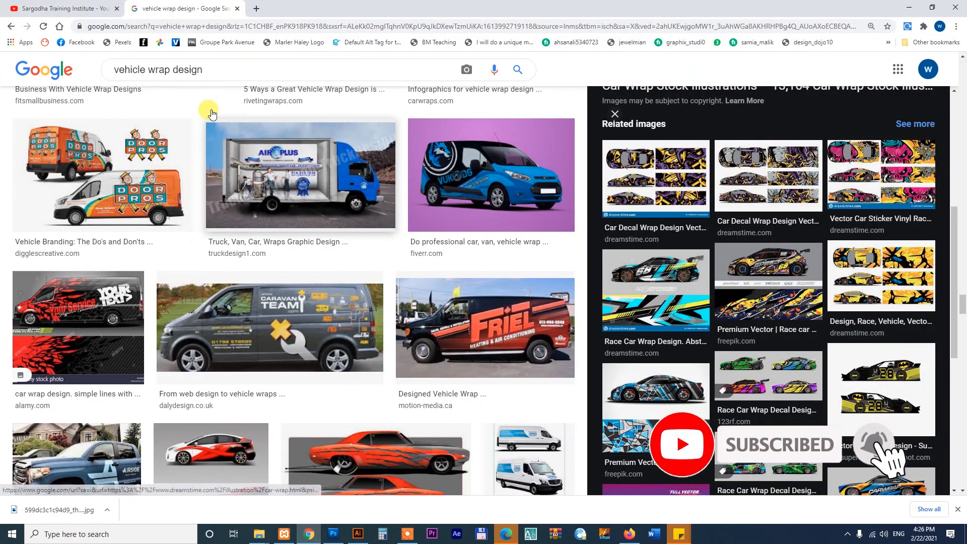
left_click(56, 7)
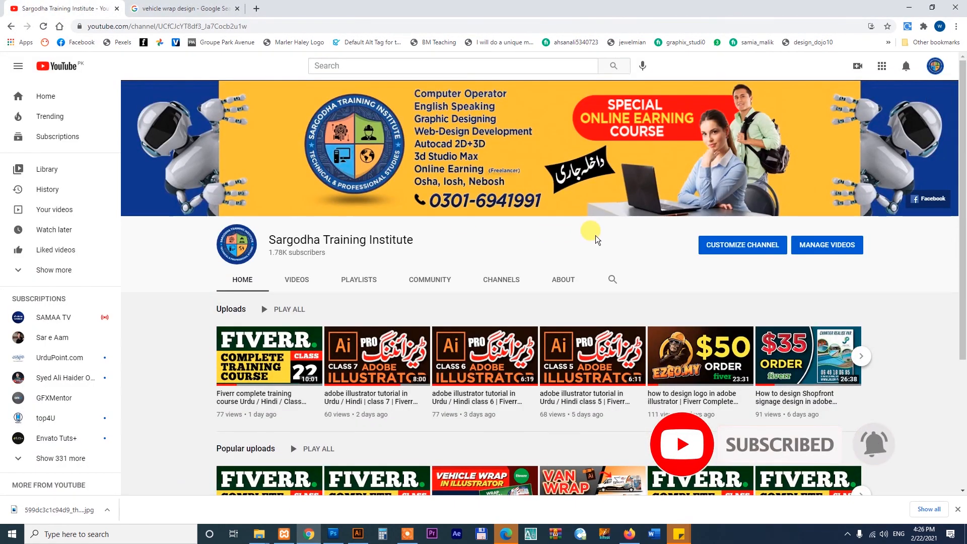